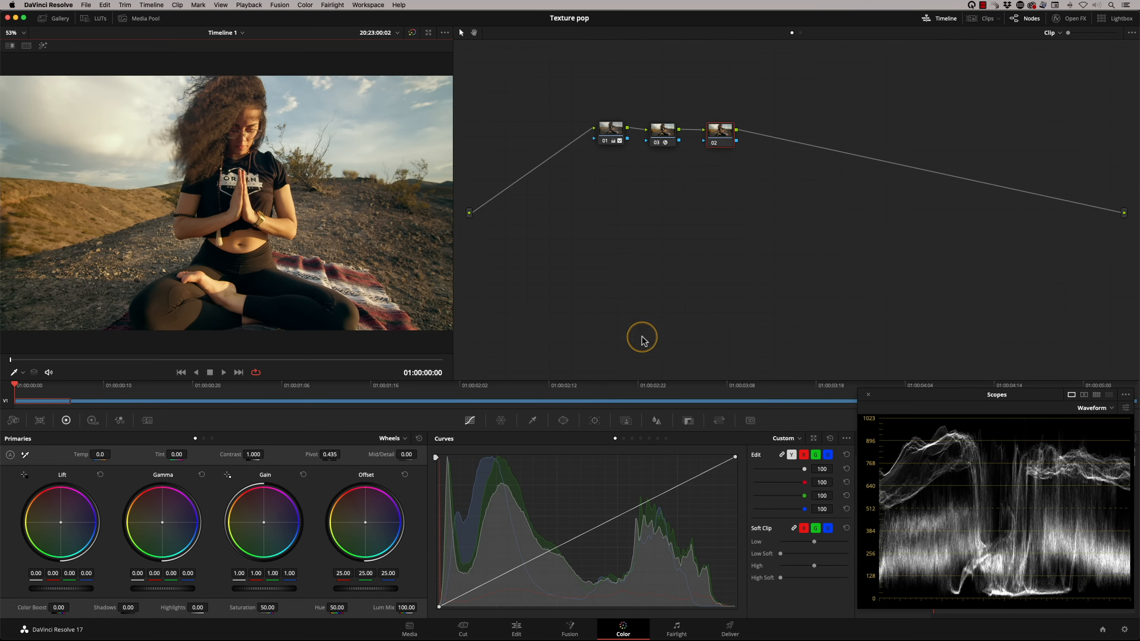
- Find the Texture Pop effect in the OpenFX library by searching for "texture" and apply it to node 02
click(1075, 20)
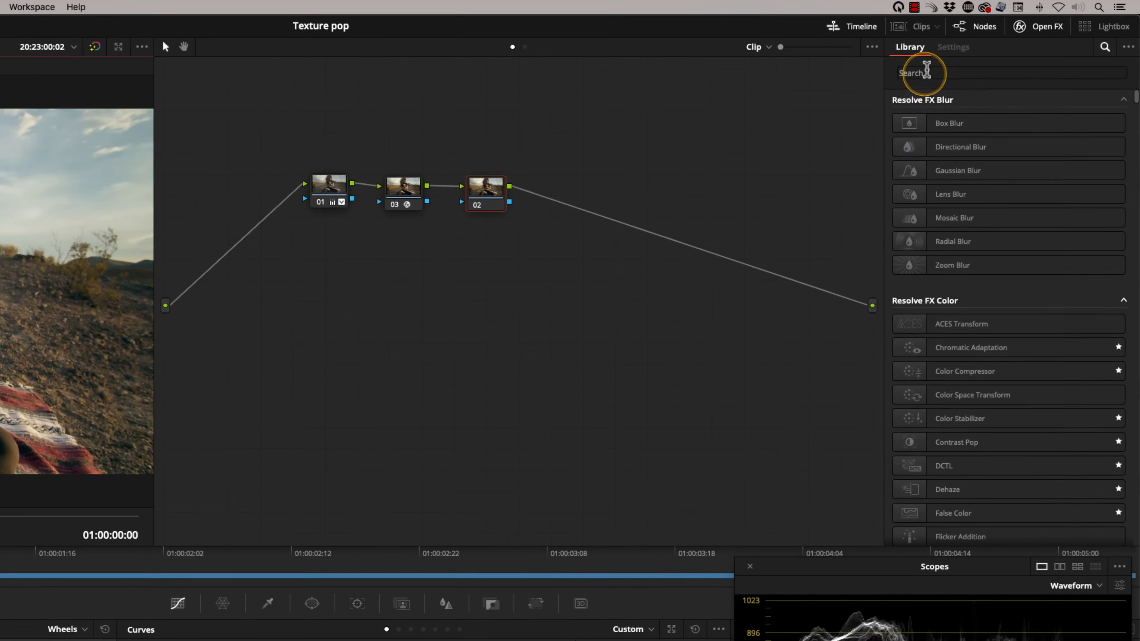
click(987, 50)
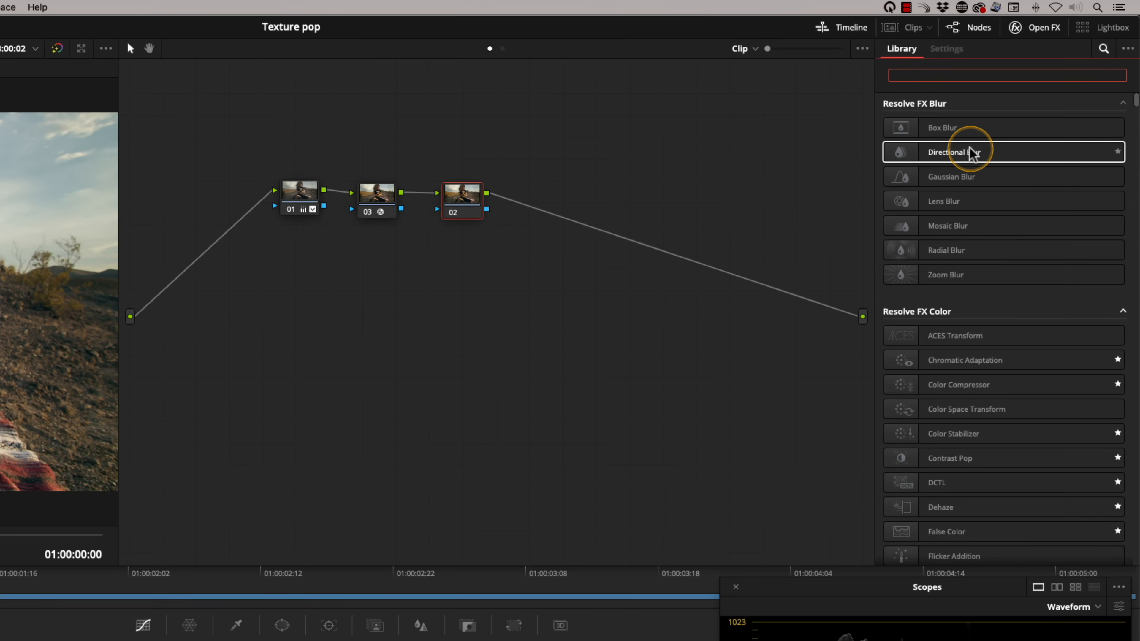
text(texture)
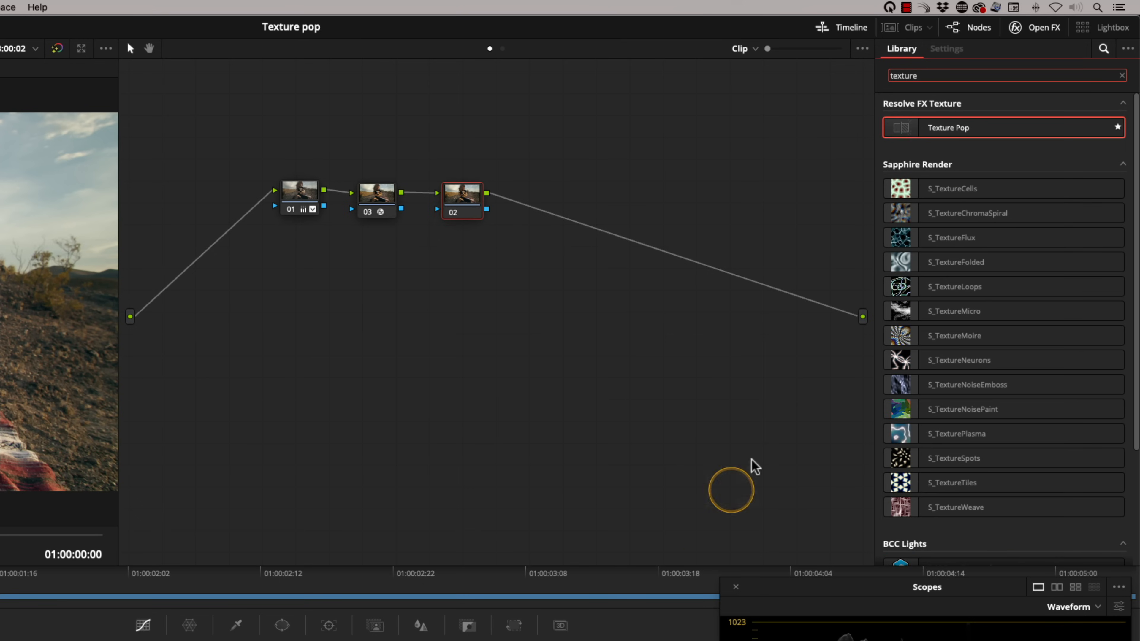
drag(966, 131, 476, 218)
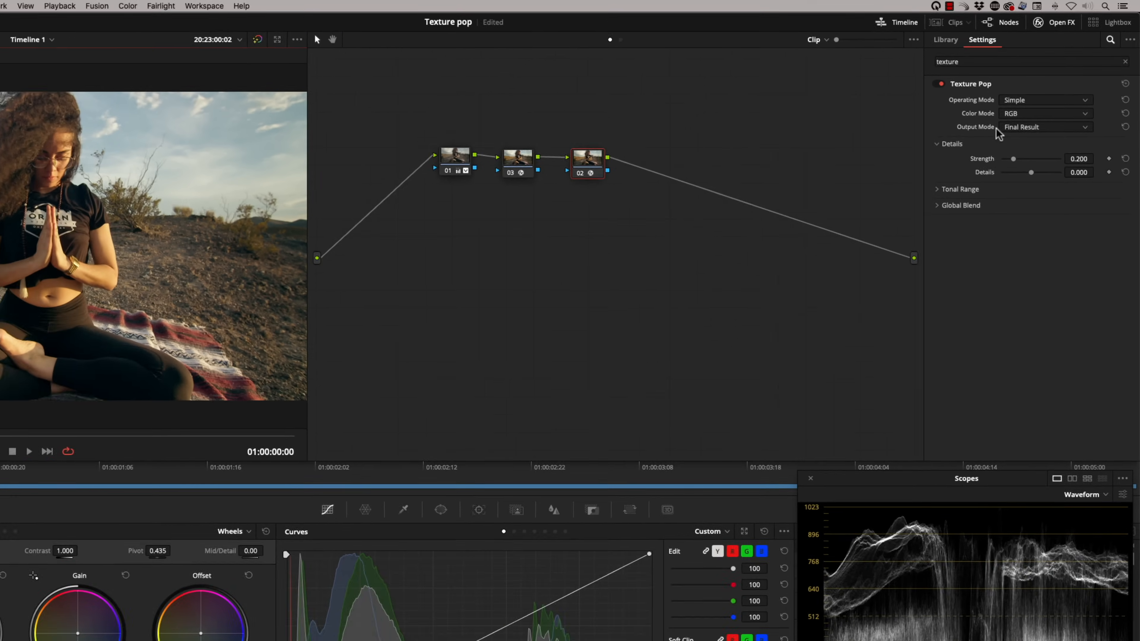
- Enlarge the viewer, set Texture Pop's Color Mode to Luma/Chroma and expand the Tonal Range settings
key(shift+f)
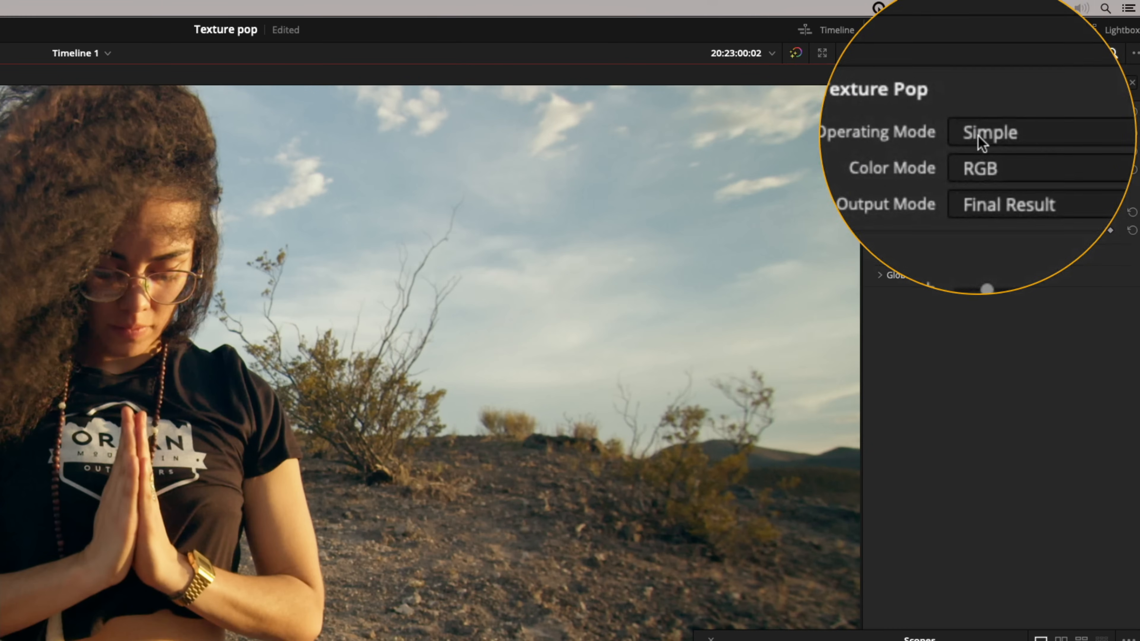
click(1012, 131)
click(1001, 151)
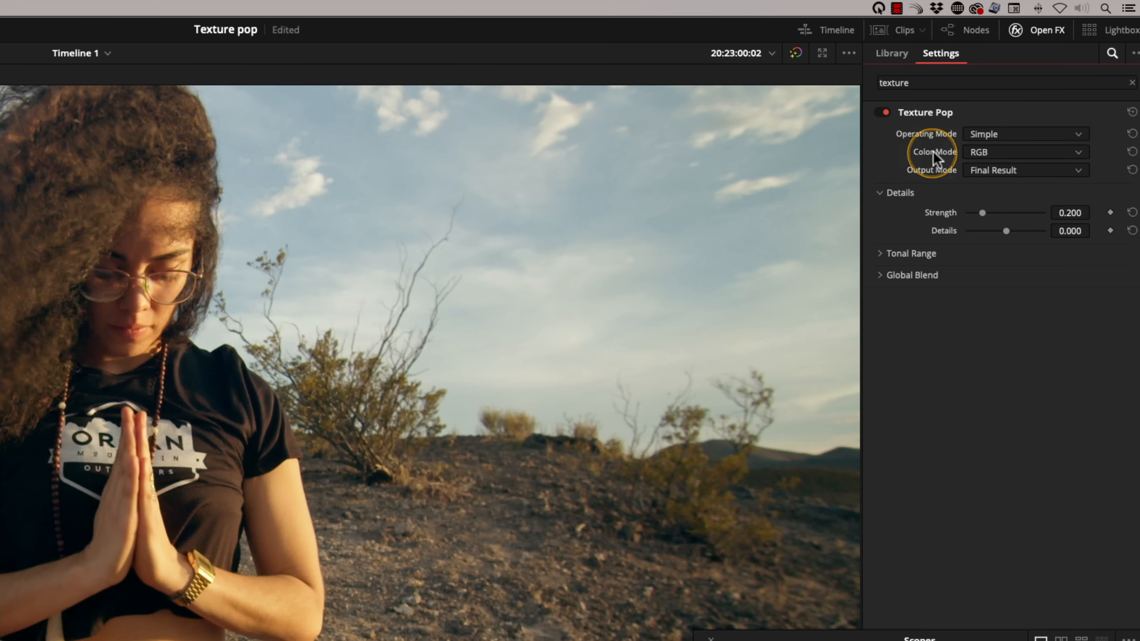
click(994, 150)
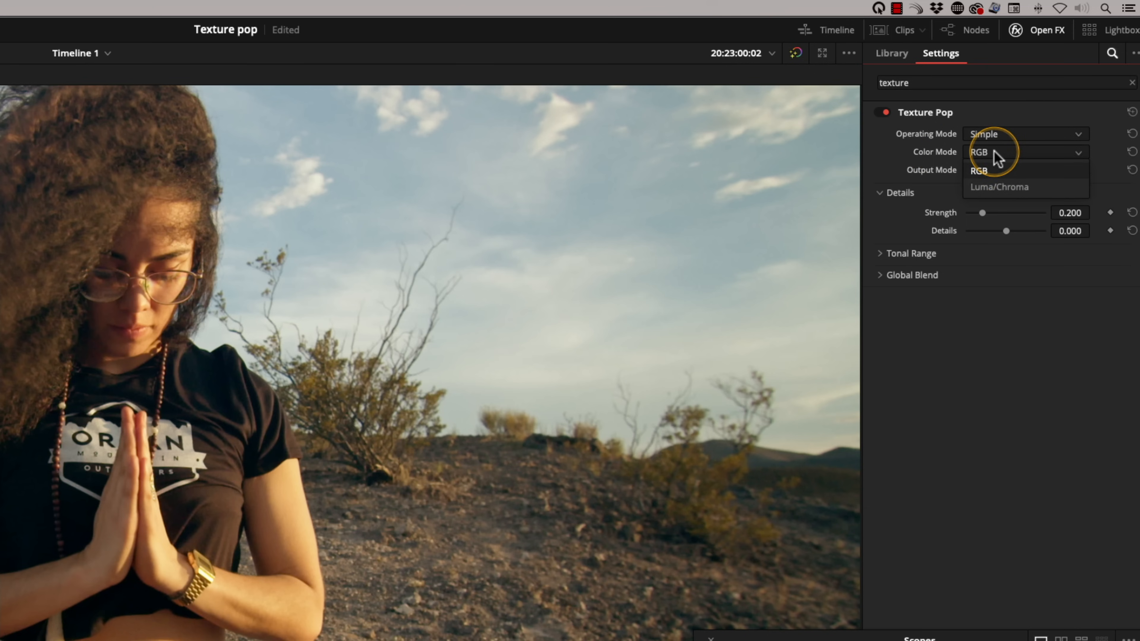
click(1004, 188)
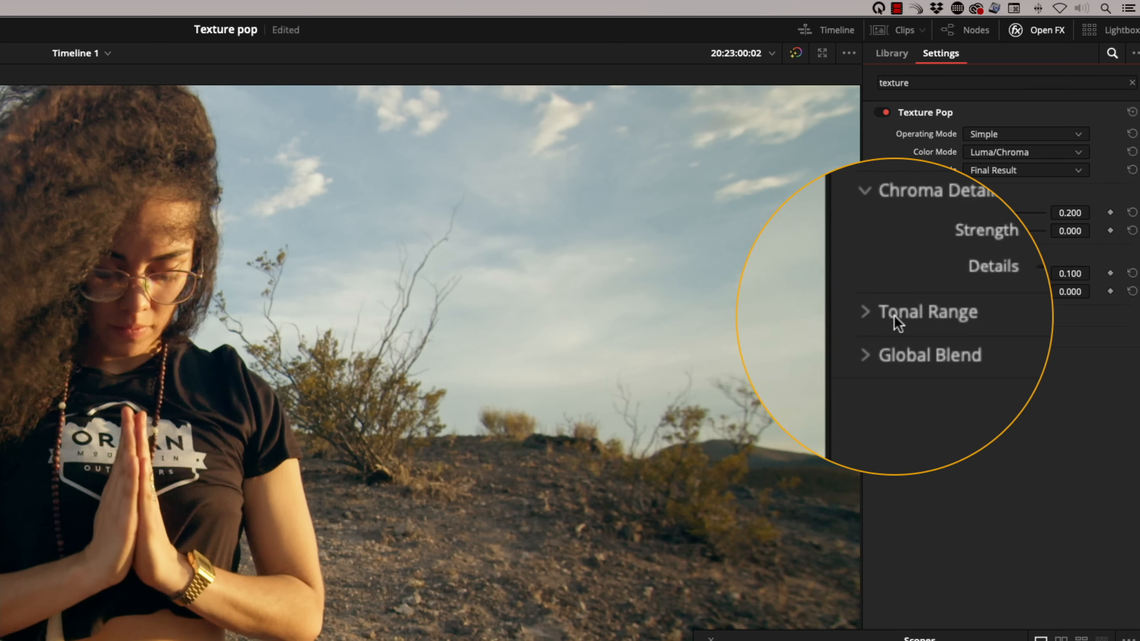
click(880, 316)
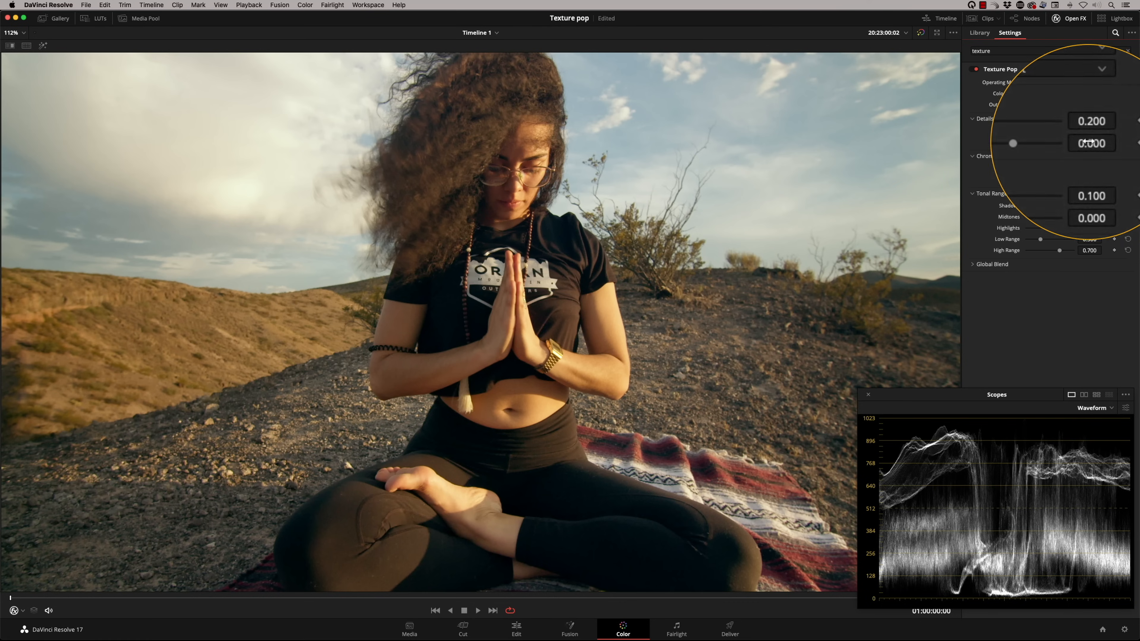
- Soften the image by lowering the luma Details value to about -0.211, with the Global Blend set to 0.5
mouse_move(1051, 143)
mouse_down()
mouse_move(1020, 145)
mouse_move(1071, 143)
mouse_move(1053, 146)
mouse_up()
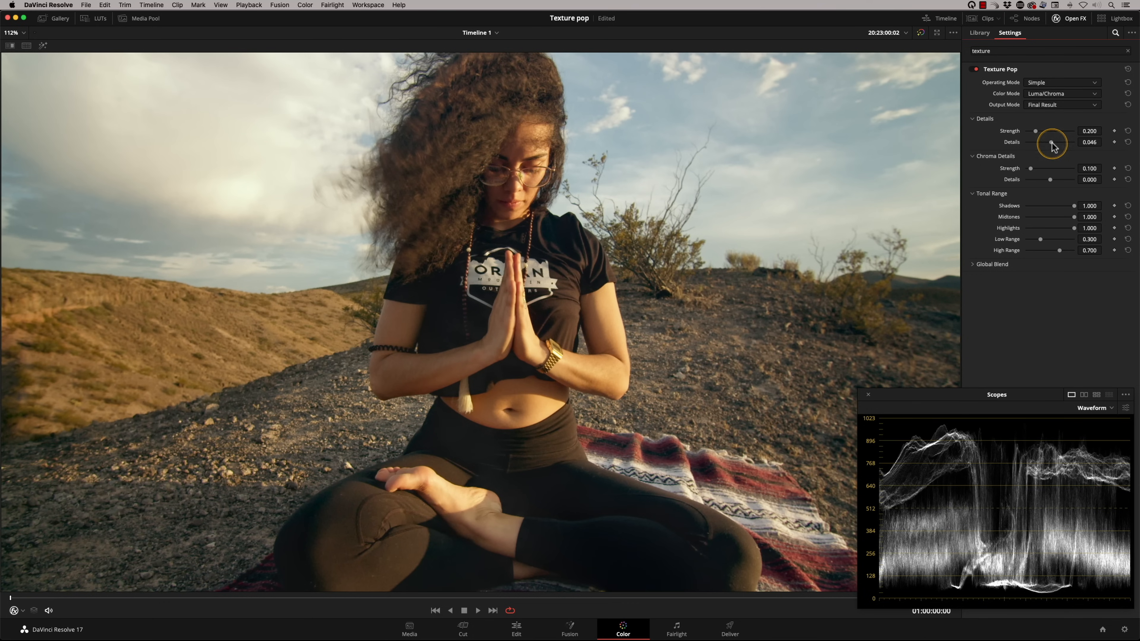
click(1128, 143)
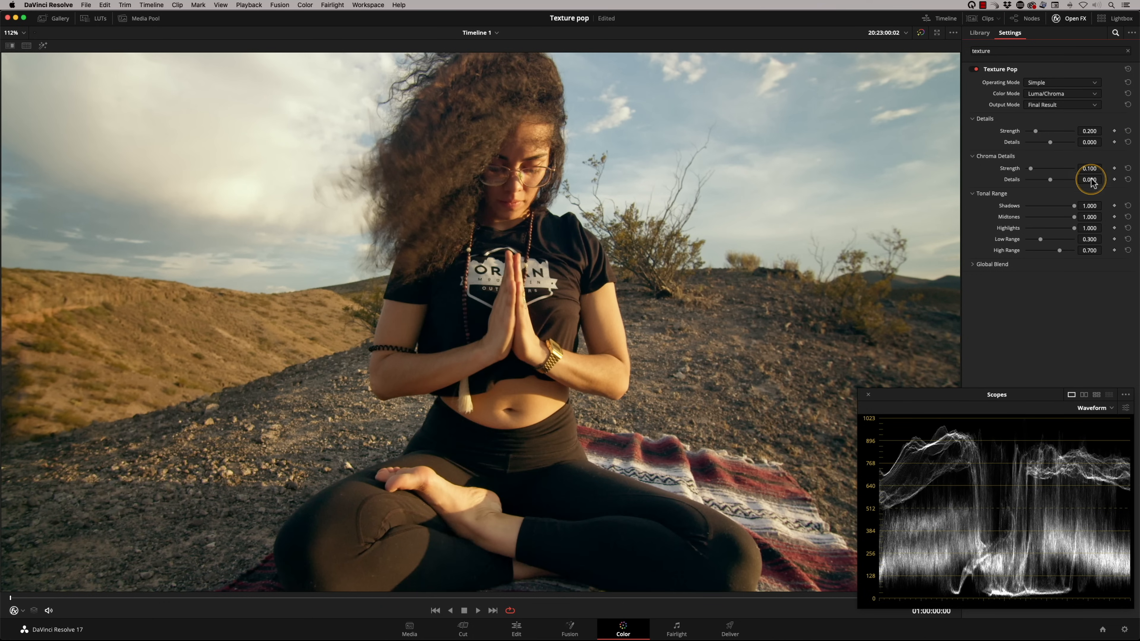
mouse_move(1050, 142)
mouse_down()
mouse_move(1038, 143)
mouse_move(1064, 142)
mouse_move(1045, 143)
mouse_up()
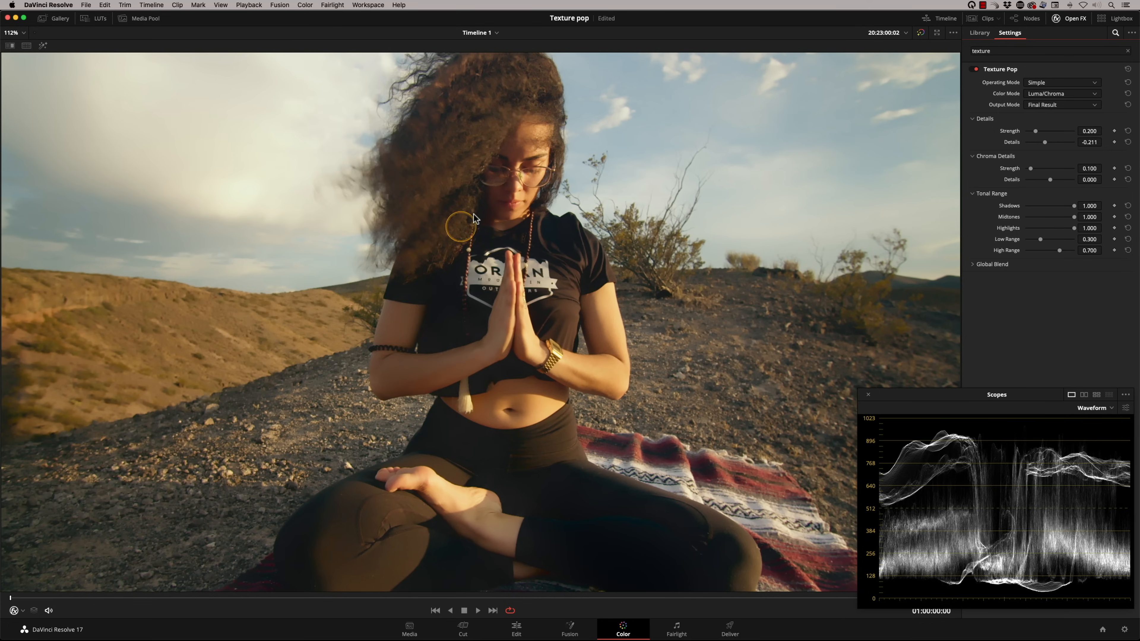
click(972, 266)
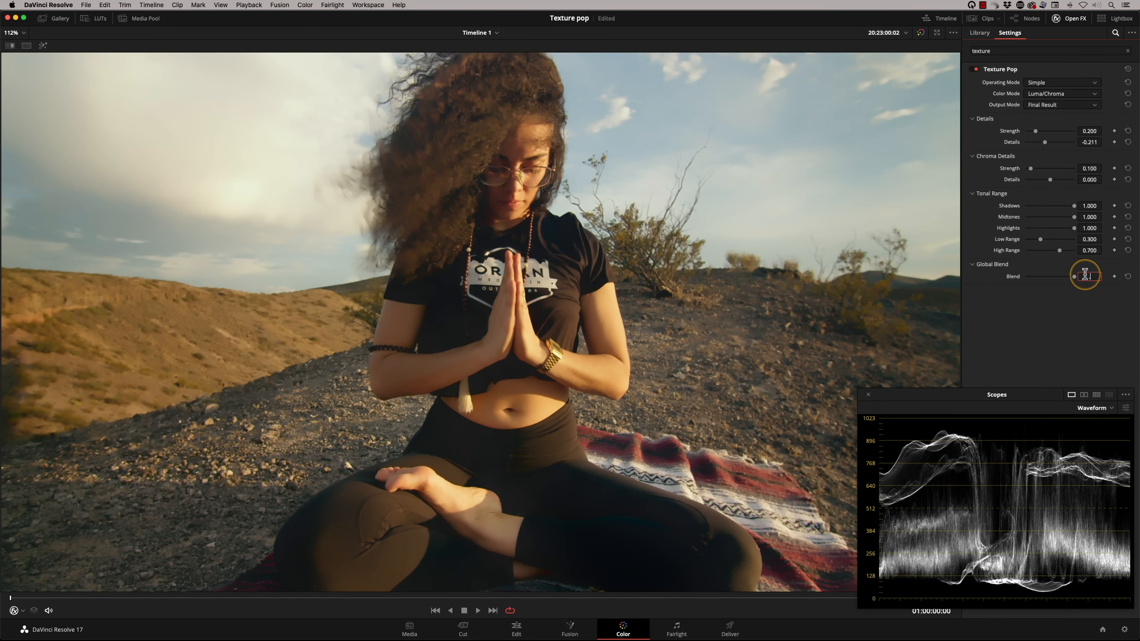
key(Return)
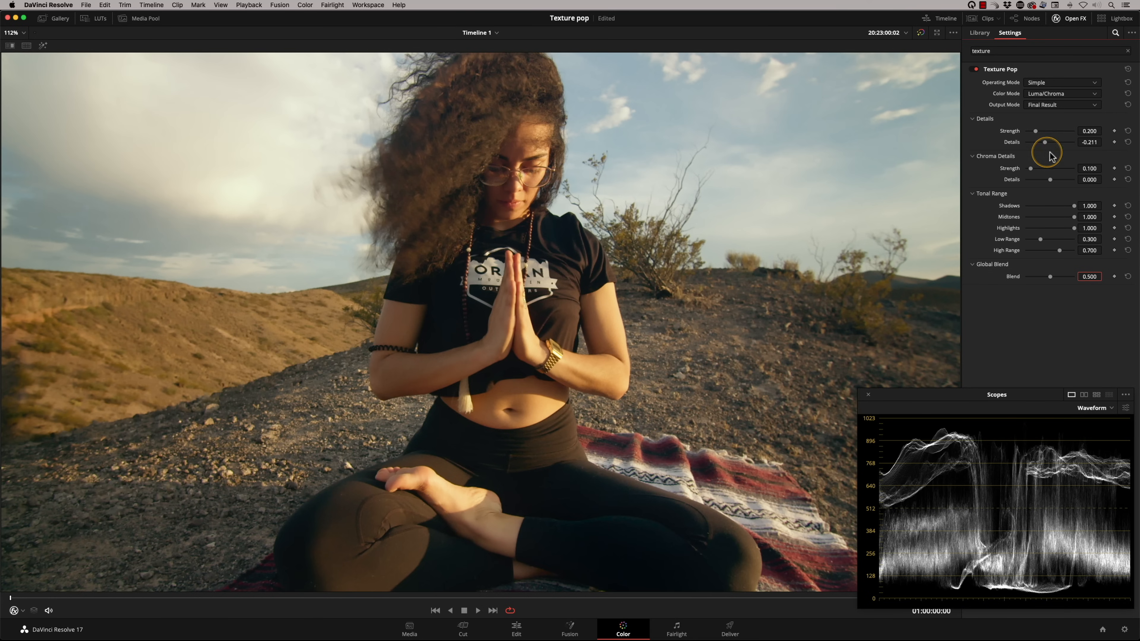
- Sharpen the texture by raising the luma Details value to about 0.210 and its Strength to about 0.312
mouse_move(1044, 143)
mouse_down()
mouse_move(1034, 144)
mouse_move(1065, 143)
mouse_move(1054, 143)
mouse_up()
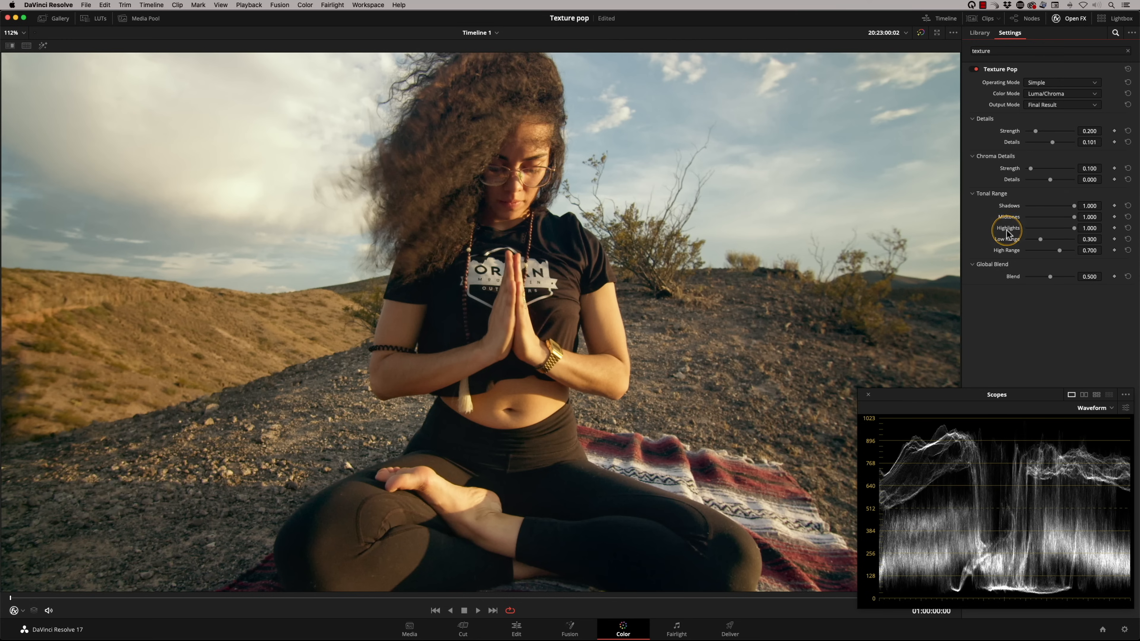
click(1128, 142)
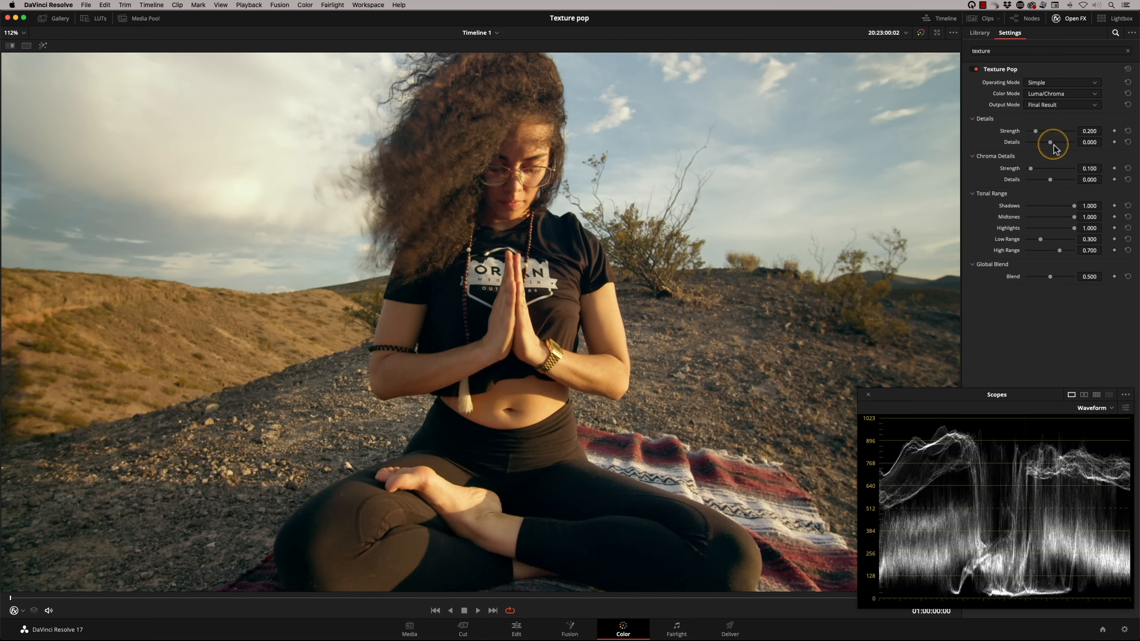
drag(1089, 143, 1091, 143)
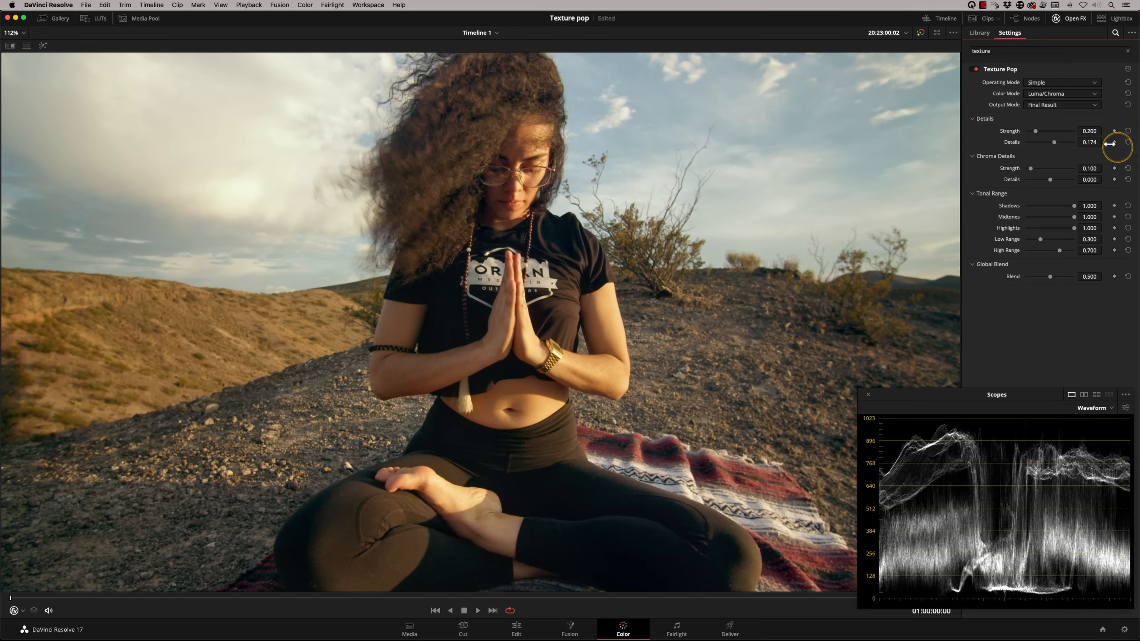
drag(1045, 131, 1041, 133)
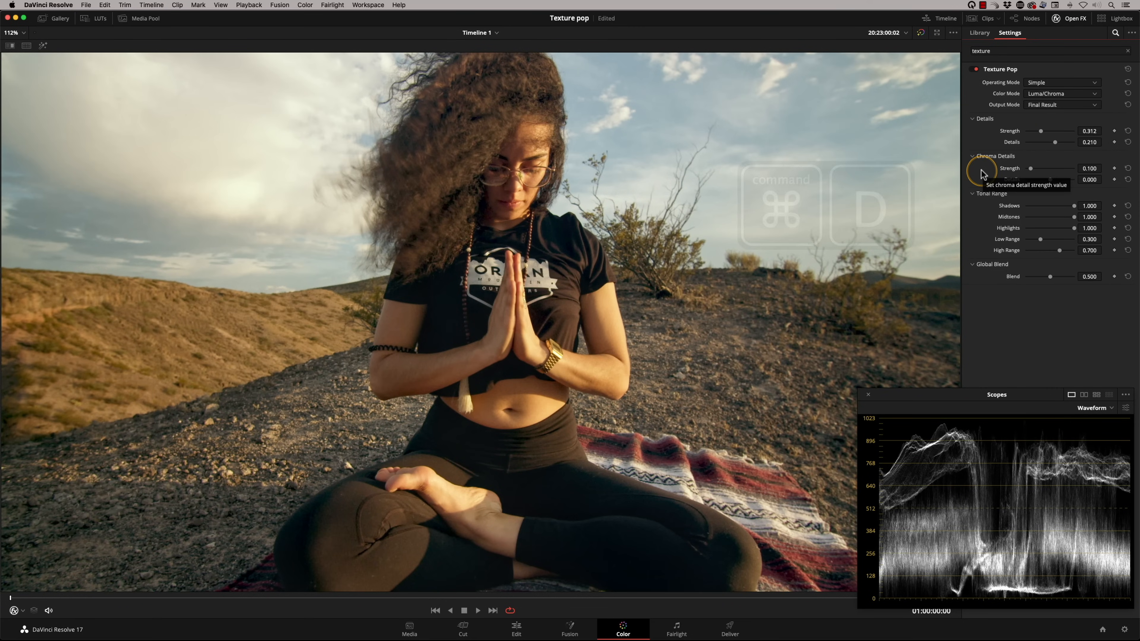
- Compare the image with the Texture Pop node disabled and enabled
key(super+d)
key(super+d)
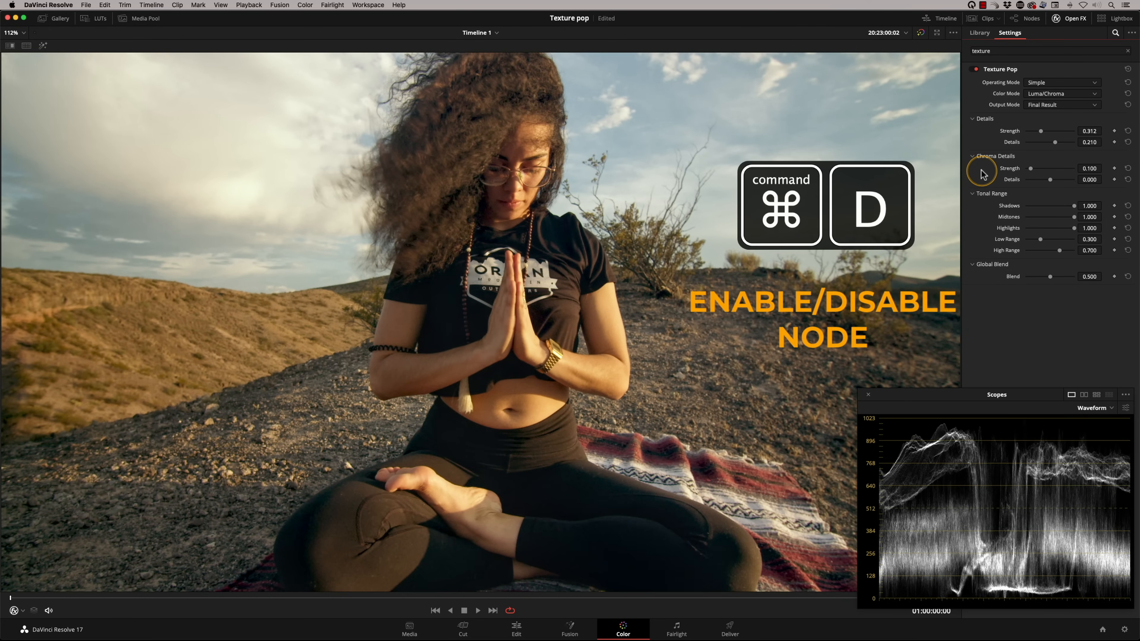
key(super+d)
key(super+d)
key(super+d)
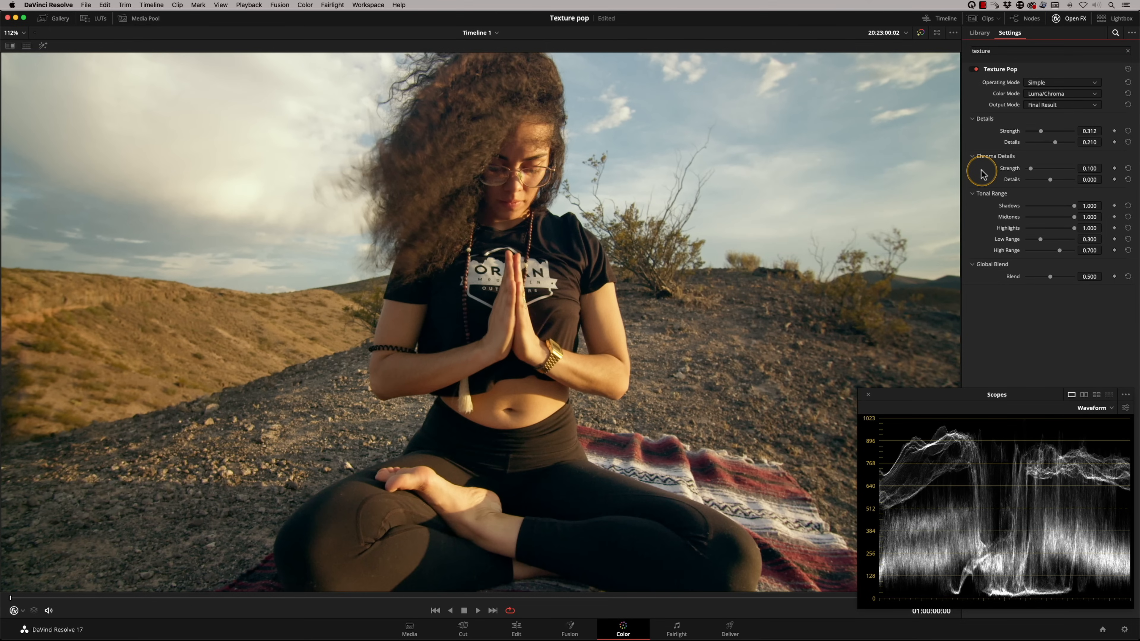
key(super+d)
key(super+d)
key(super+d)
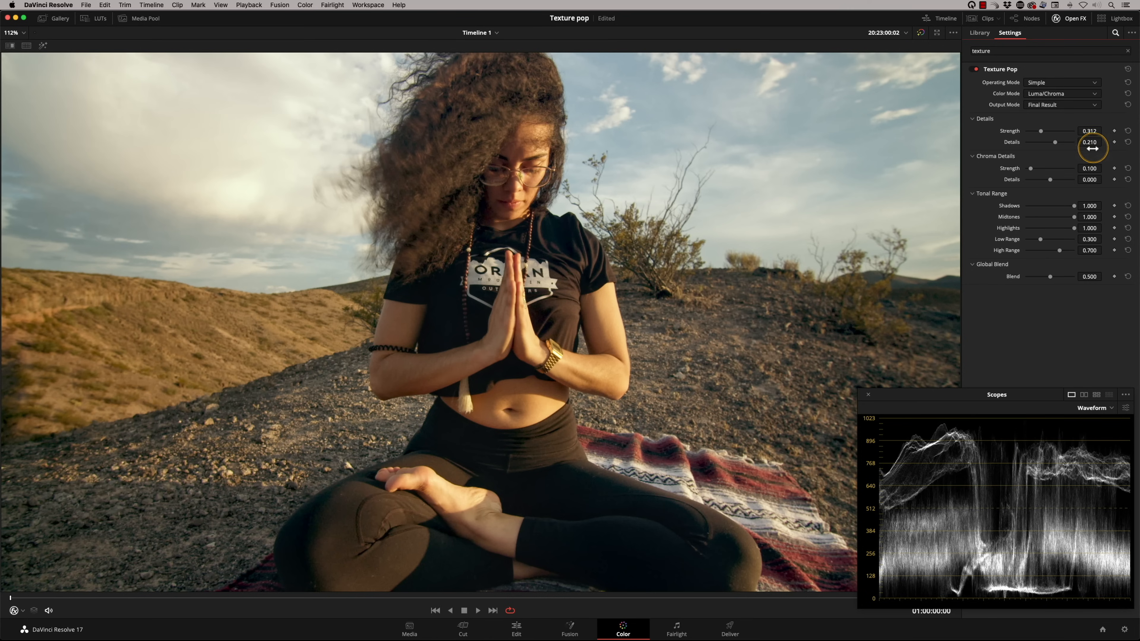
- Set luma Strength to about 0.323, Details to 0.227 and Blend to 1, limiting Shadows to 0 and Midtones to about 0.403
drag(1096, 139, 1099, 139)
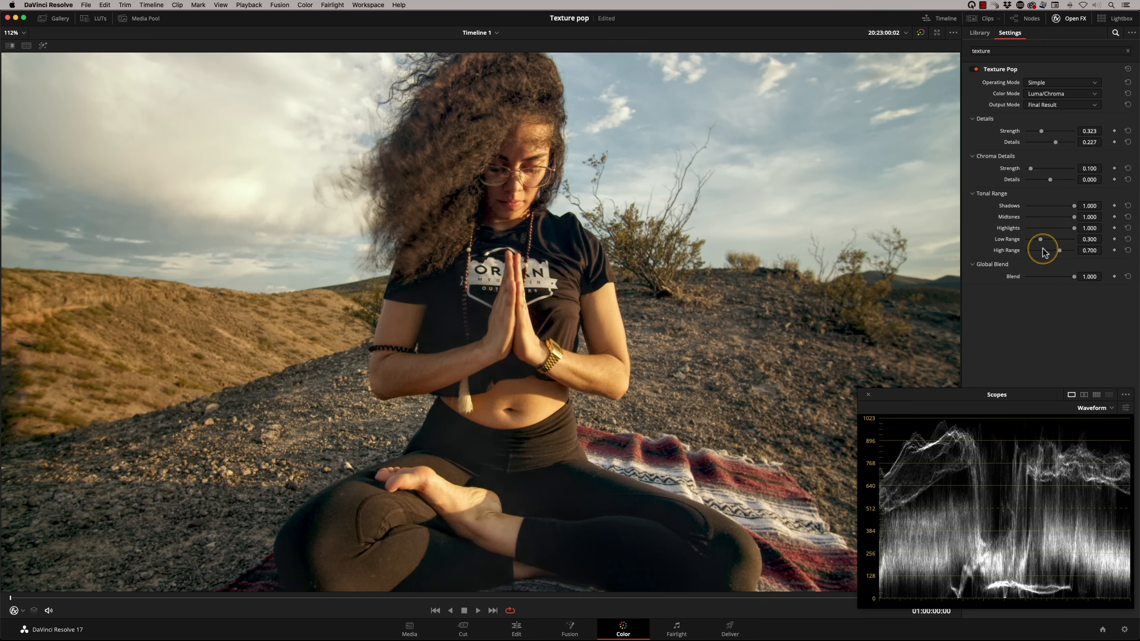
mouse_move(1075, 208)
mouse_down()
mouse_move(1021, 211)
mouse_move(1046, 217)
mouse_up()
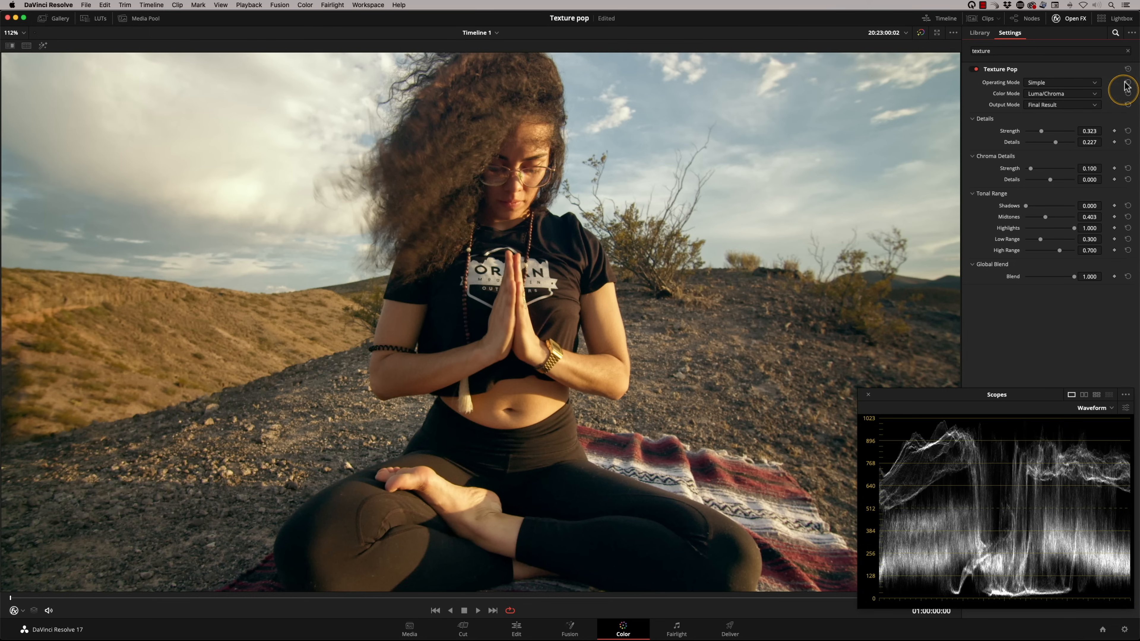
- Reset all Texture Pop settings and switch the Color Mode back to Luma/Chroma
click(1129, 68)
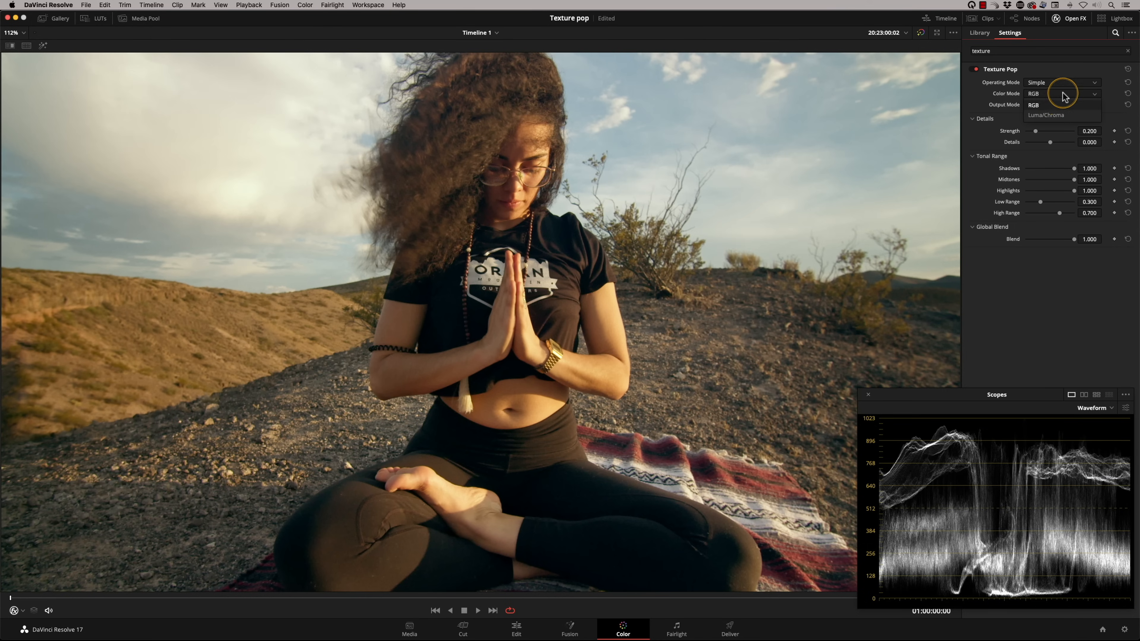
click(1047, 106)
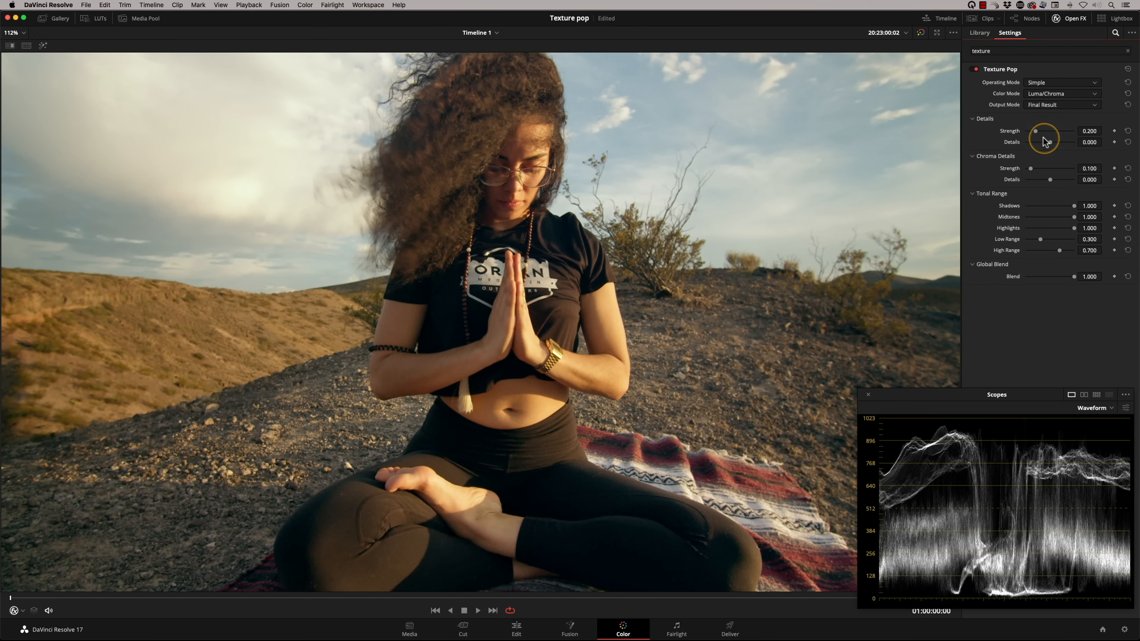
- Soften the image with luma Strength about 0.403, Details -0.266 and Blend 0.468, limiting Midtones to about 0.275 and Highlights to 0
drag(1051, 142, 1044, 143)
drag(1072, 276, 1048, 280)
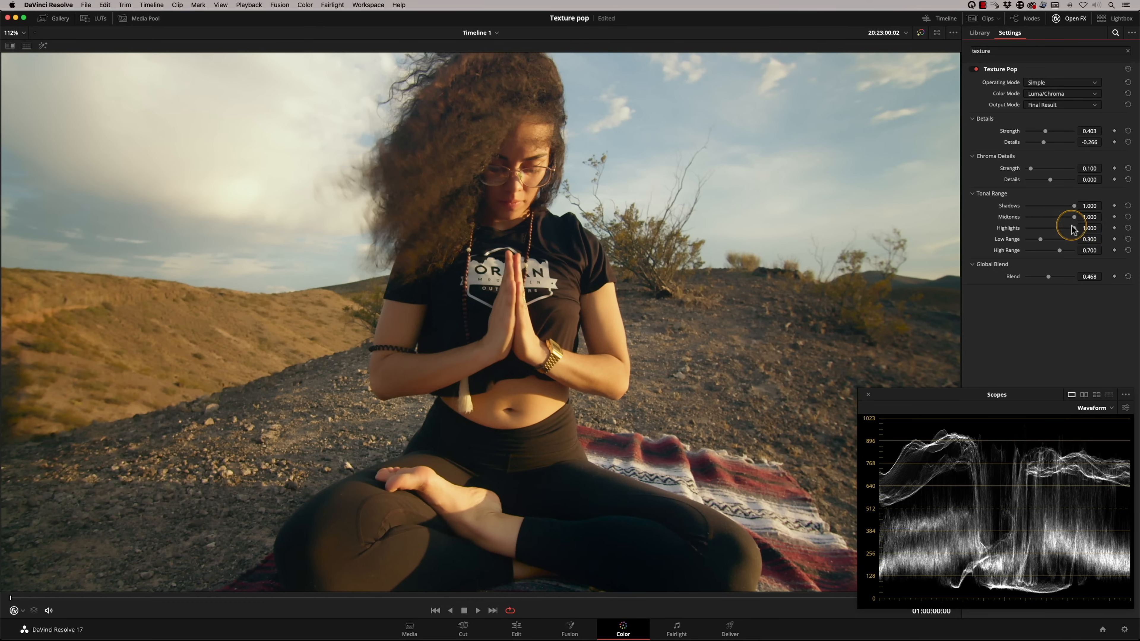
drag(1062, 229, 1038, 220)
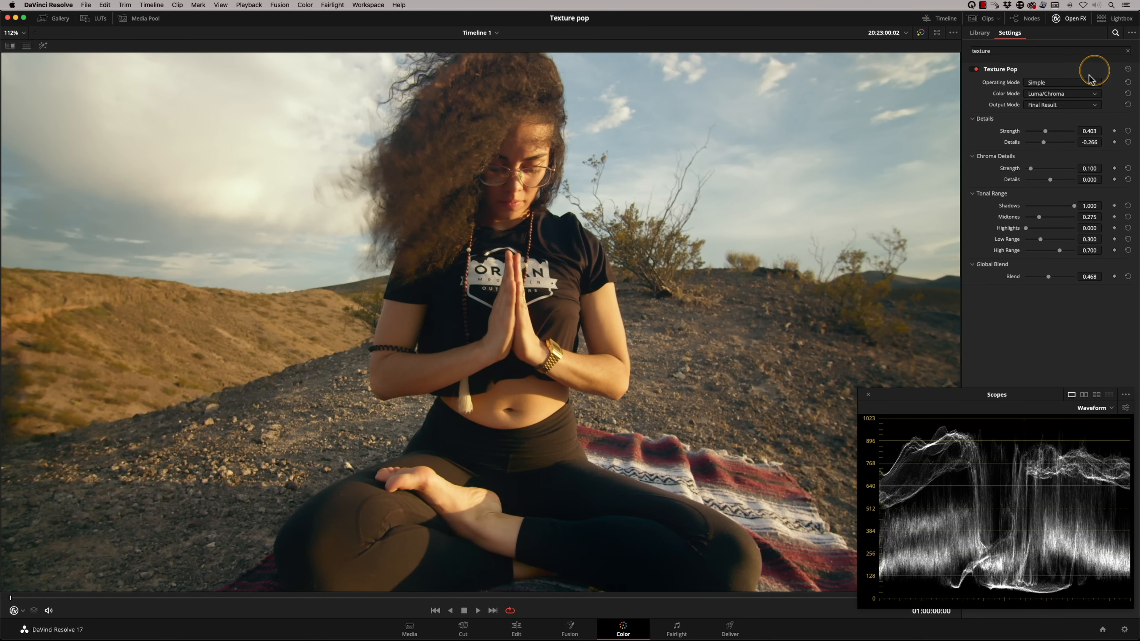
- Reset Texture Pop, then in Luma/Chroma mode set luma Strength to about 0.403 and Details to about 0.284
click(1129, 69)
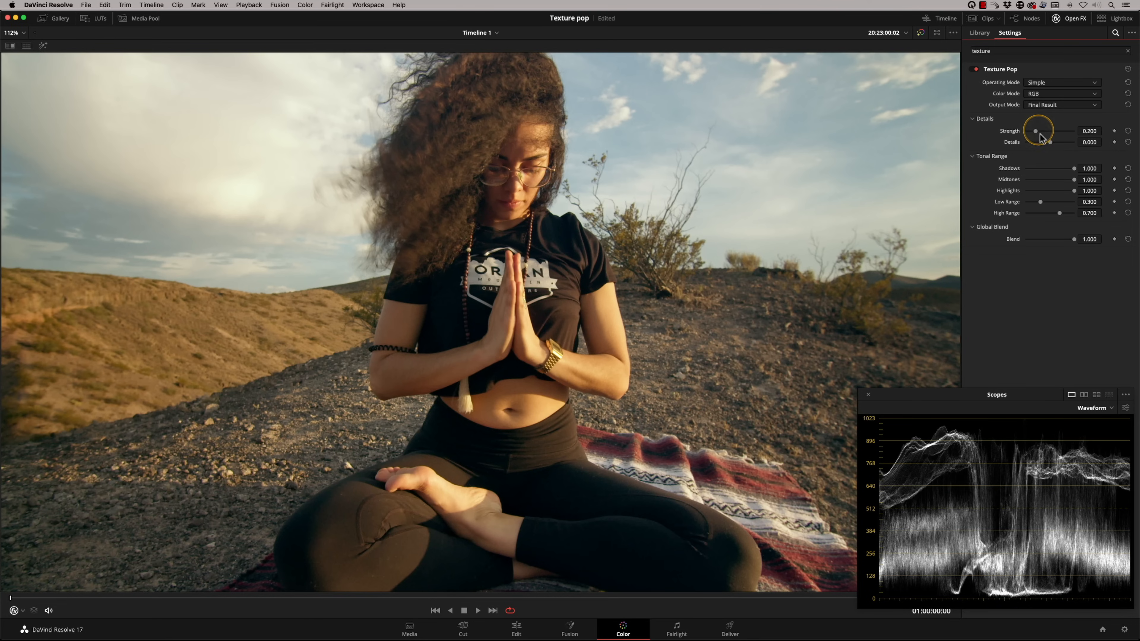
click(1038, 93)
click(1042, 113)
drag(1035, 131, 1057, 144)
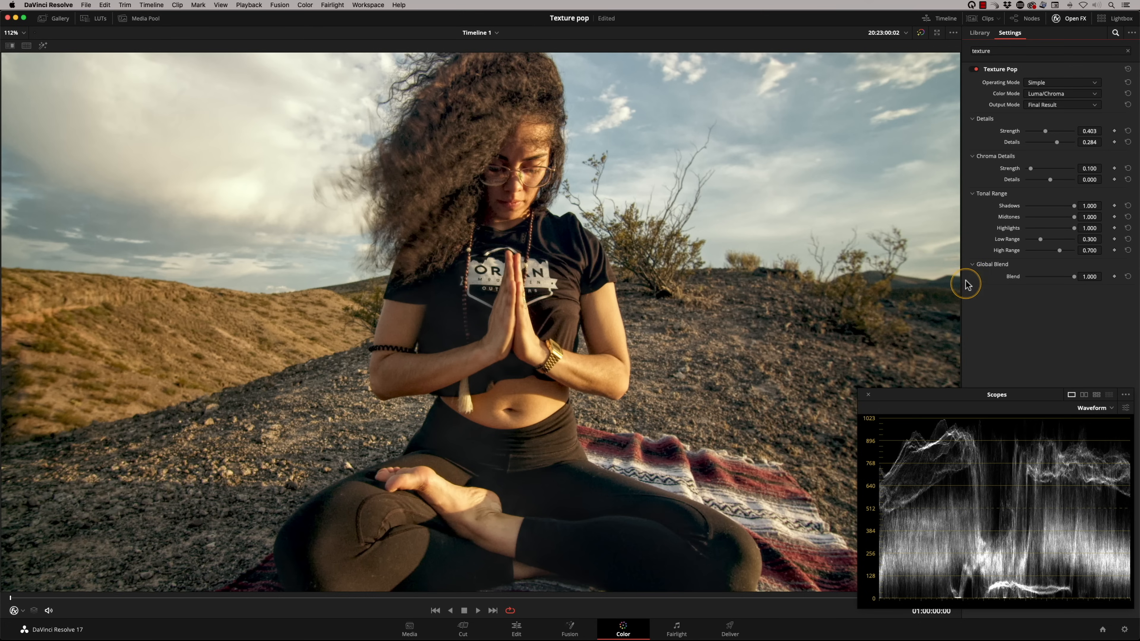
- Lower the Global Blend to about 0.431, comparing the image with the node disabled and enabled
key(super+d)
key(super+d)
key(super+d)
key(super+d)
drag(1074, 277, 1048, 279)
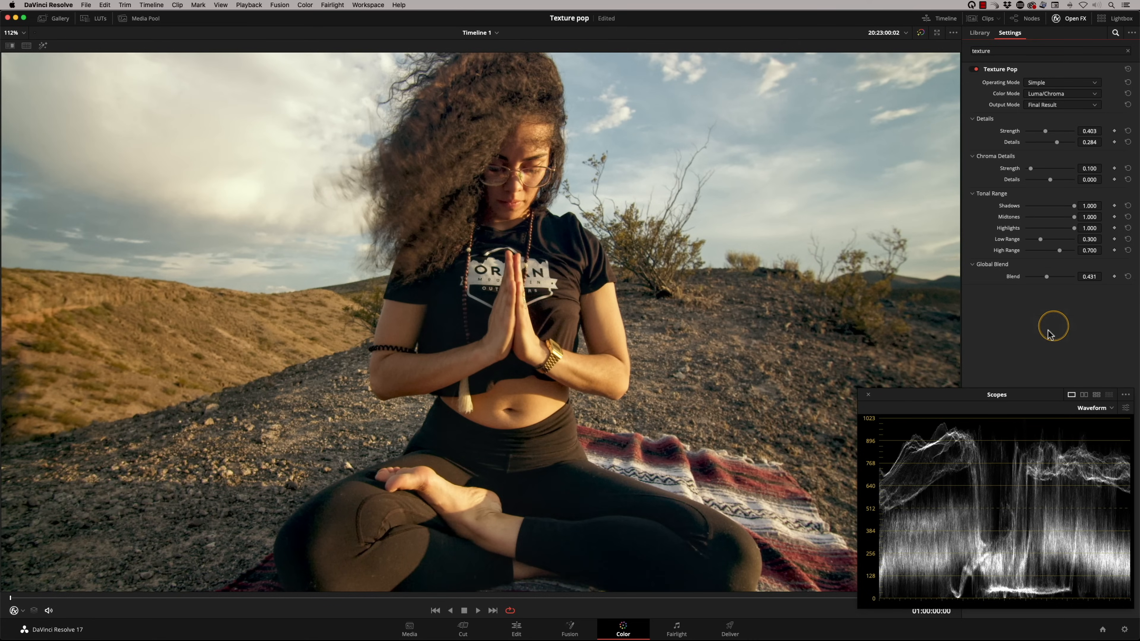
key(super+d)
key(super+d)
key(super+d)
key(super+d)
key(super+d)
- Raise the luma Details Strength to about 0.486 and compare the image with the node off and on
drag(1046, 134, 1058, 143)
key(super+d)
key(super+d)
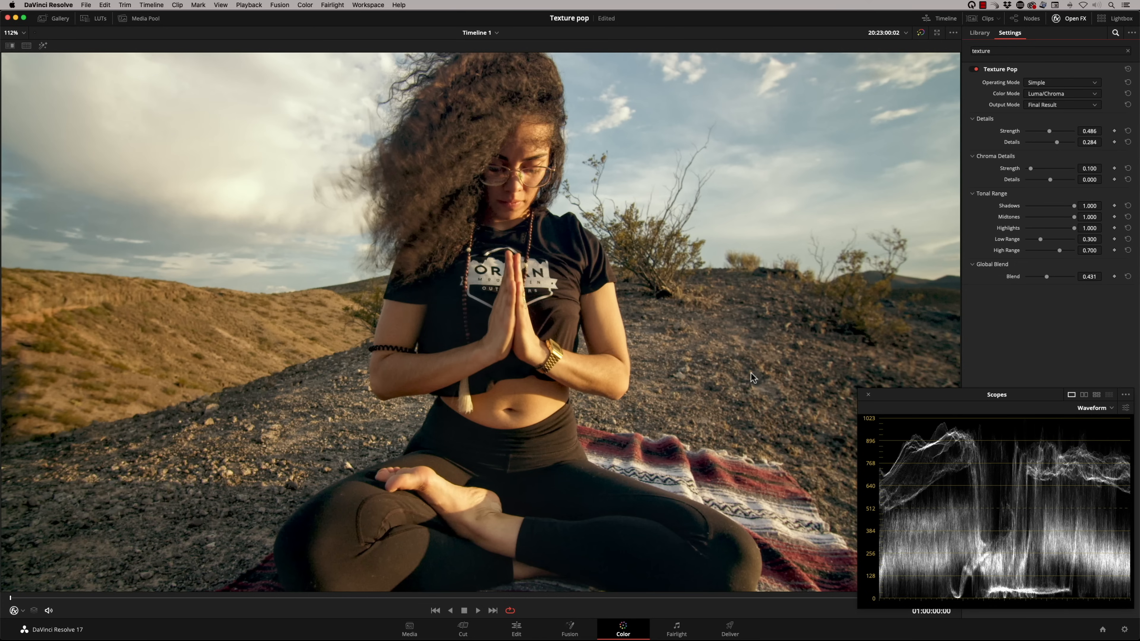
- Restore the normal viewer layout and create a Magic Mask person selection on node 02 with strokes over the woman's face and knee
drag(560, 380, 704, 370)
key(alt+f)
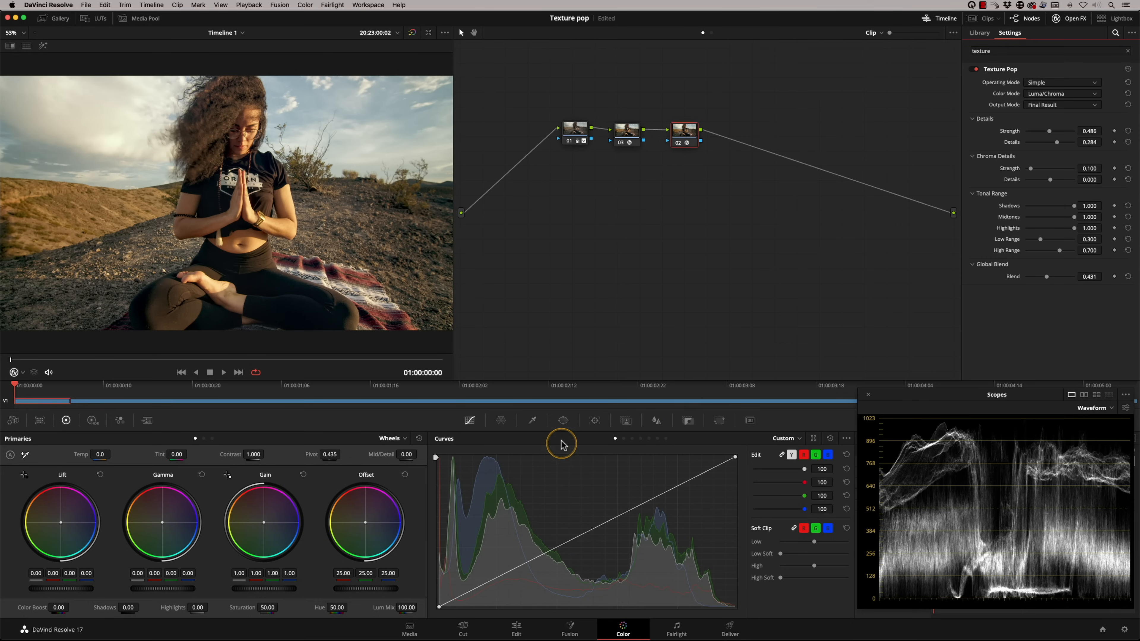
click(626, 420)
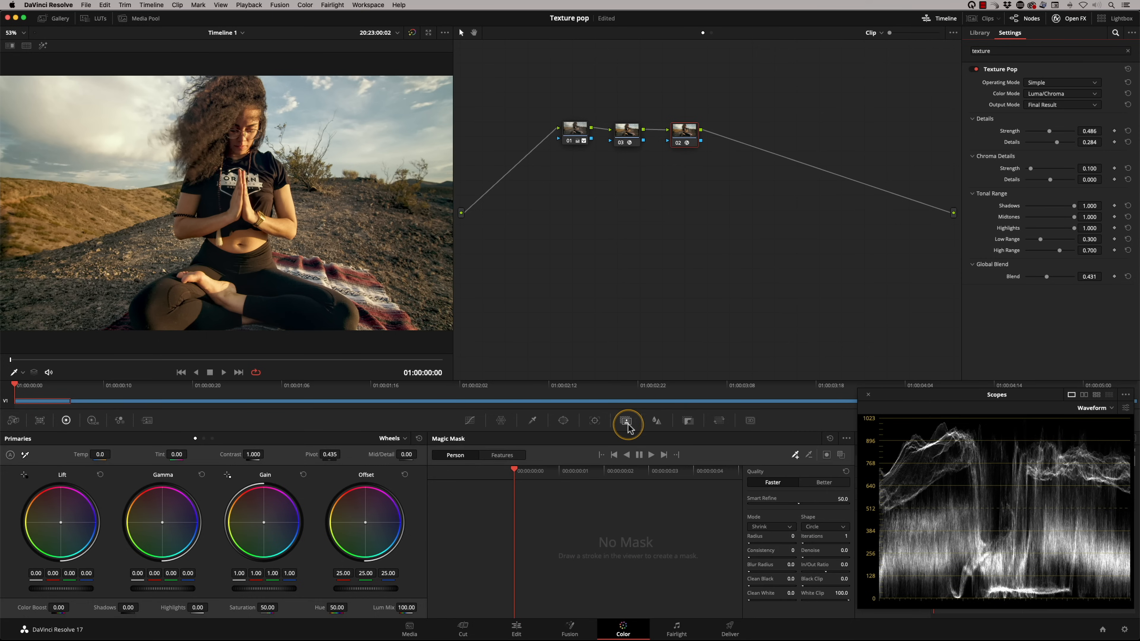
drag(247, 127, 236, 154)
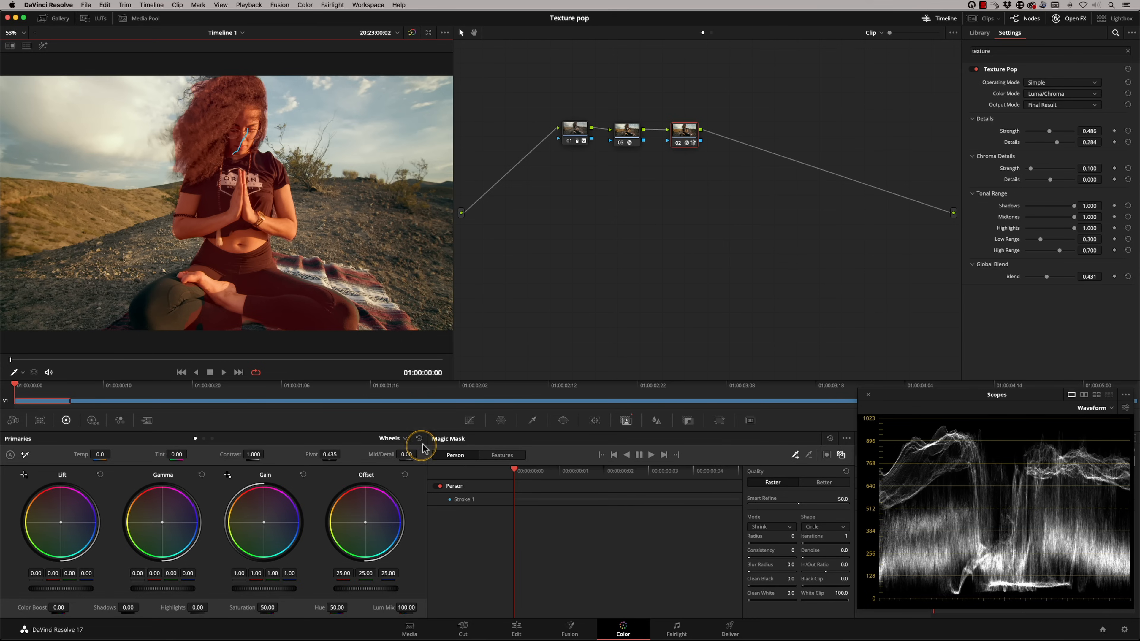
drag(190, 284, 173, 309)
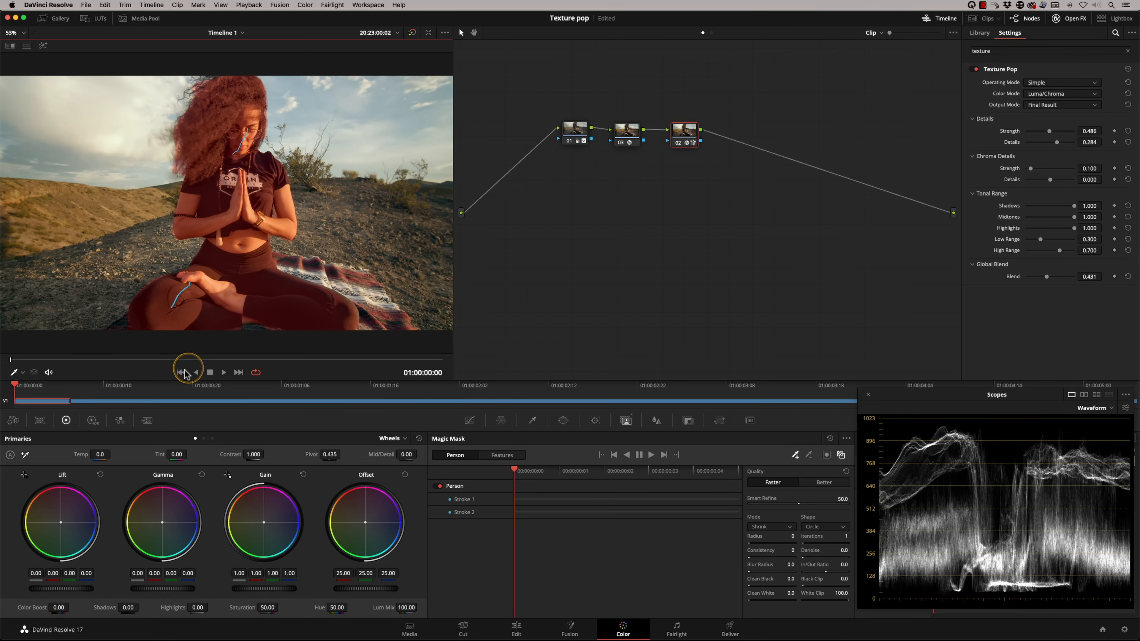
- Invert the Magic Mask so Texture Pop affects the background instead of the woman, and hide the mask overlay
click(848, 444)
click(860, 521)
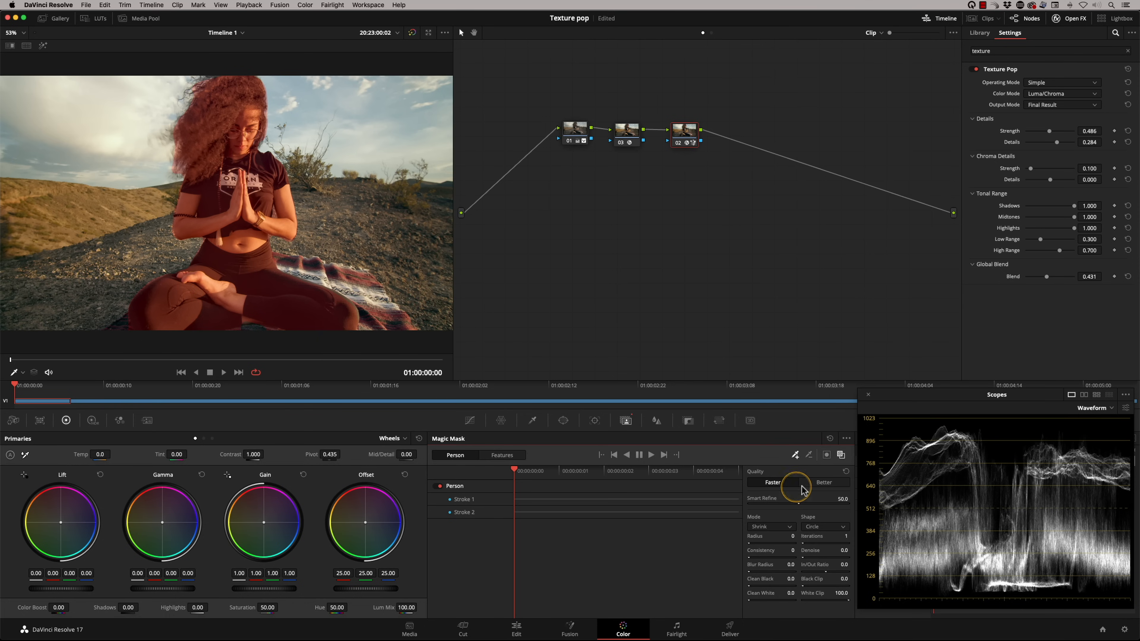
click(827, 454)
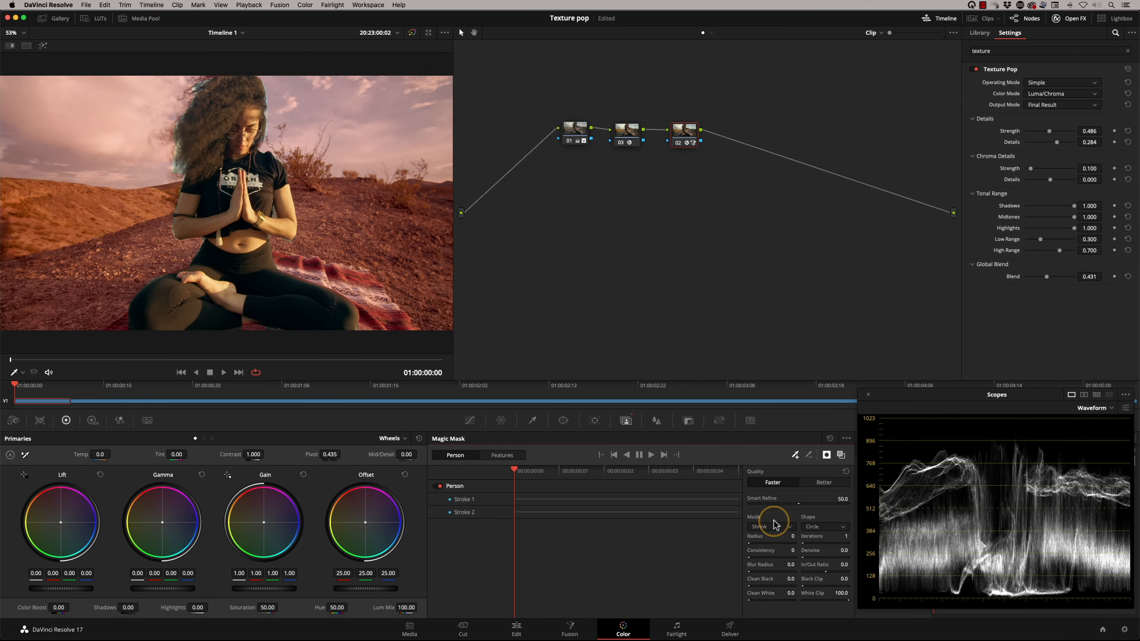
click(841, 455)
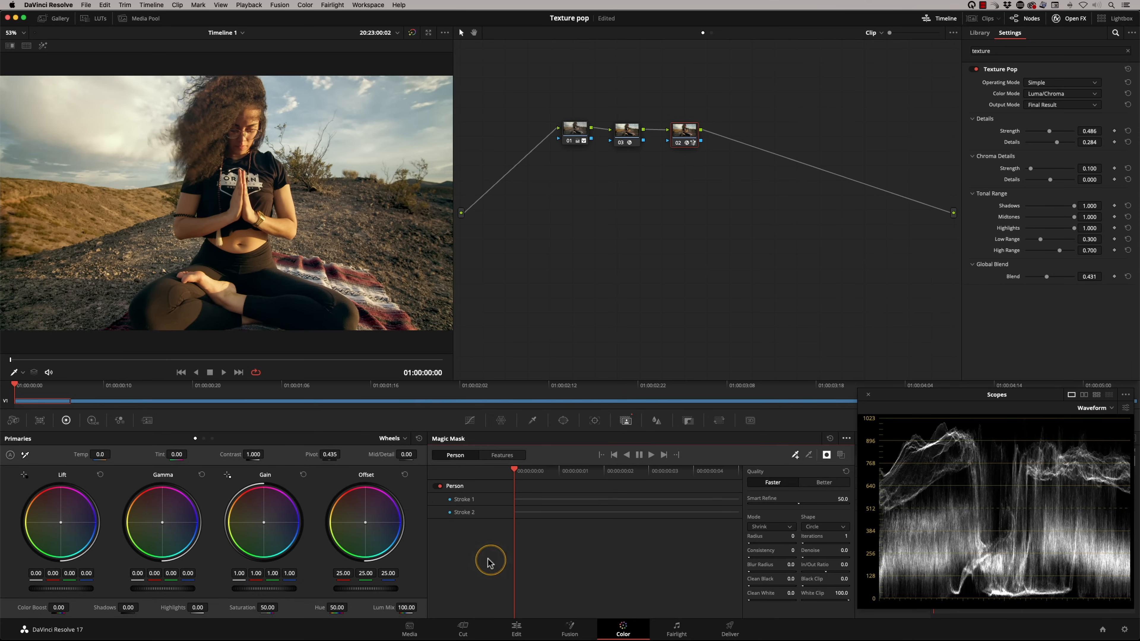
- Compare the image repeatedly with the masked Texture Pop node disabled and enabled
key(ctrl+d)
key(ctrl+d)
key(ctrl+d)
key(ctrl+d)
key(ctrl+d)
key(ctrl+d)
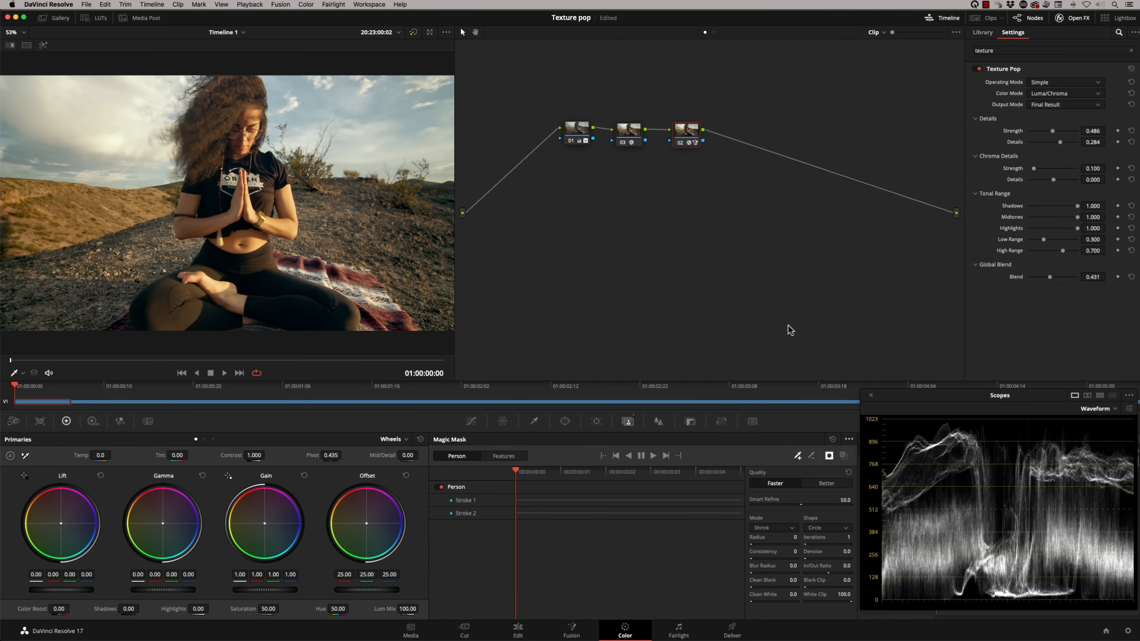
- For the close-up portrait clip, enlarge the viewer and set Texture Pop to Advanced operating mode with Luma/Chroma color mode
click(541, 474)
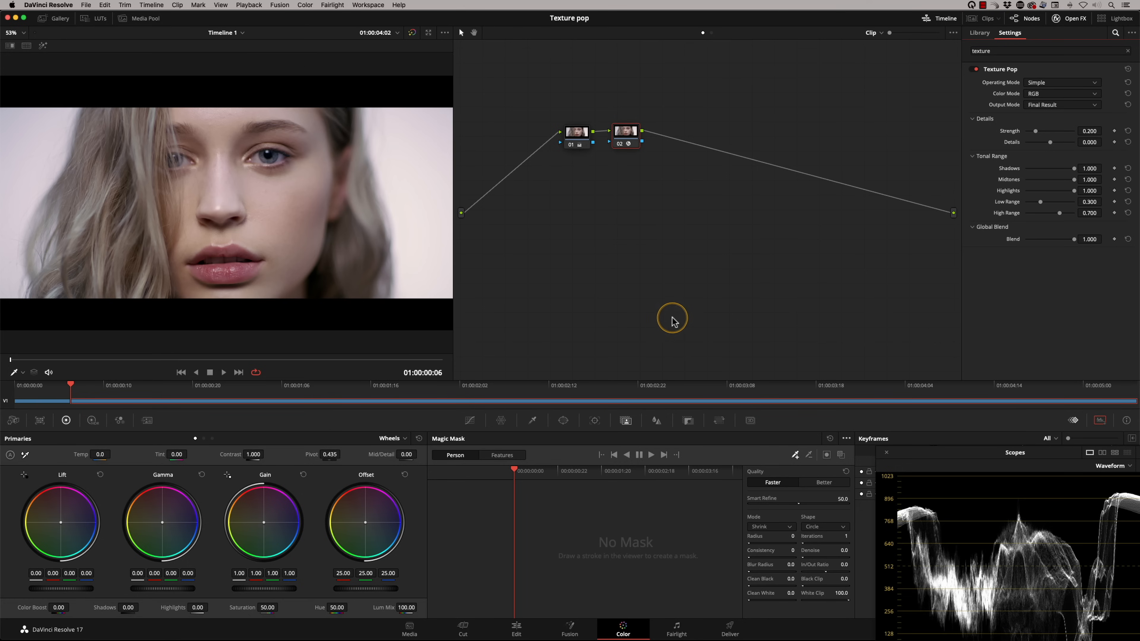
key(alt+f)
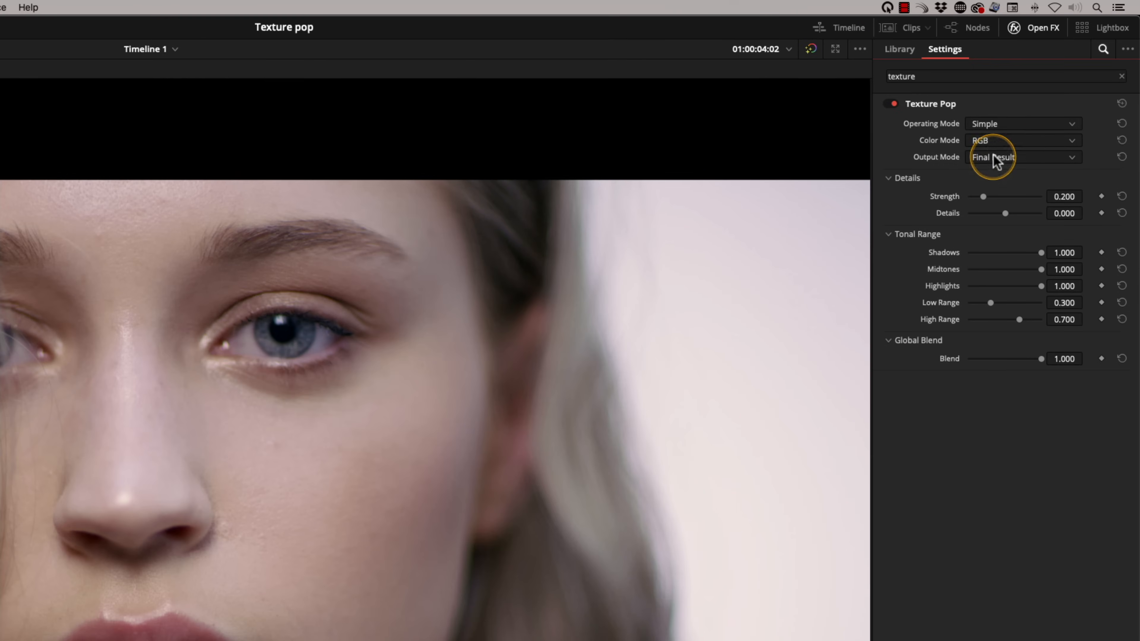
click(1013, 125)
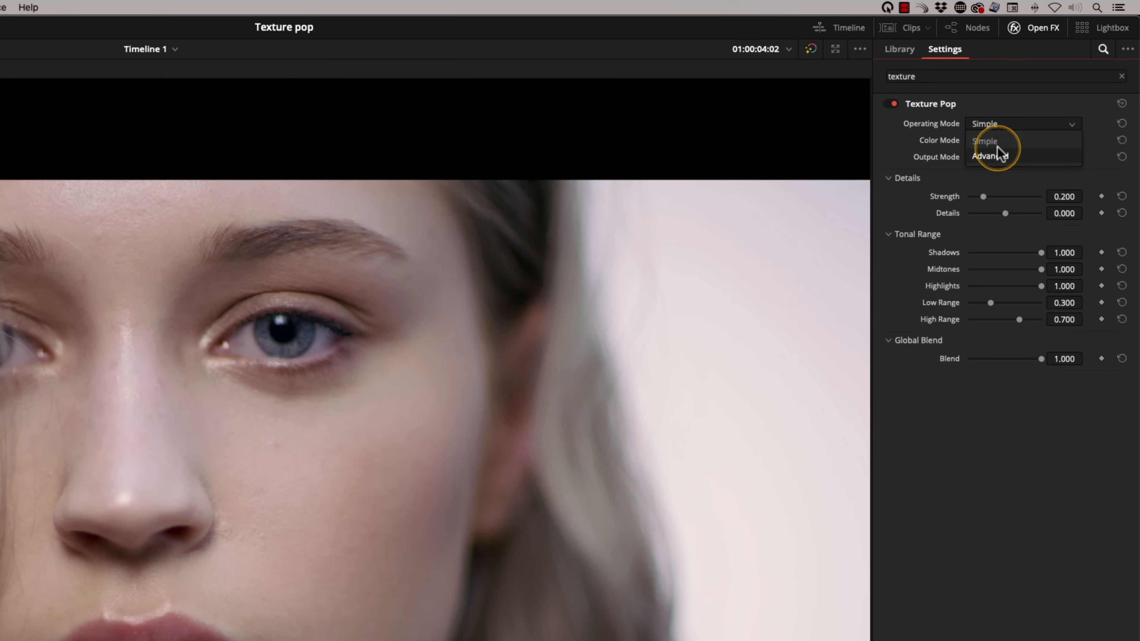
click(1001, 157)
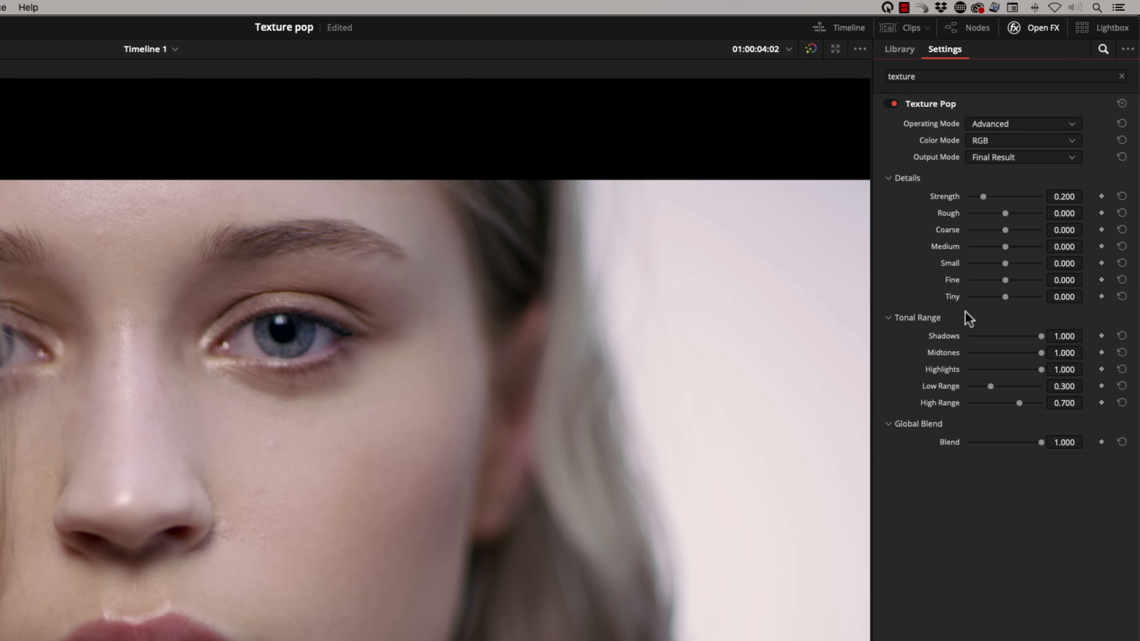
click(1017, 141)
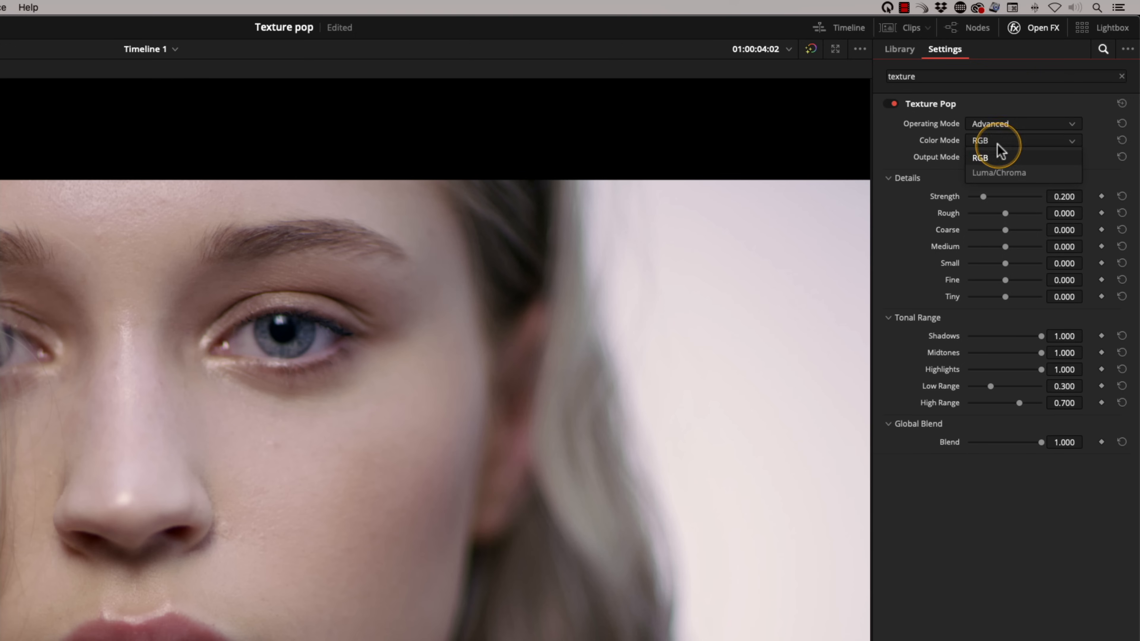
click(1010, 173)
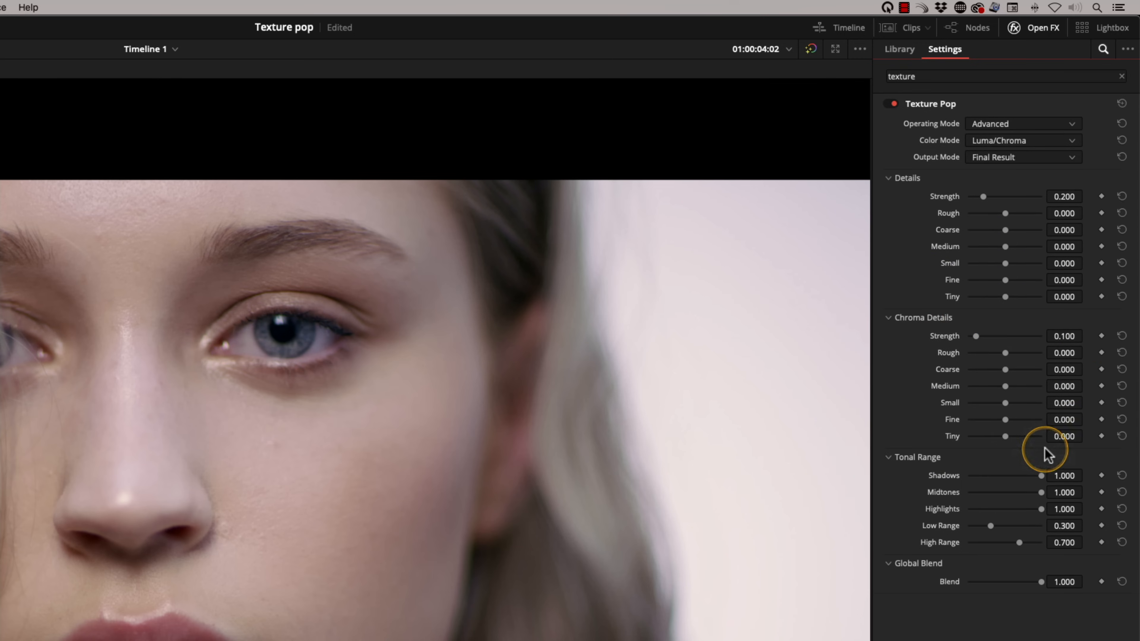
- Set the luma Strength to about 0.340 and Medium to about 0.009, trying out and resetting the Tiny level
drag(1005, 247, 979, 247)
click(1122, 247)
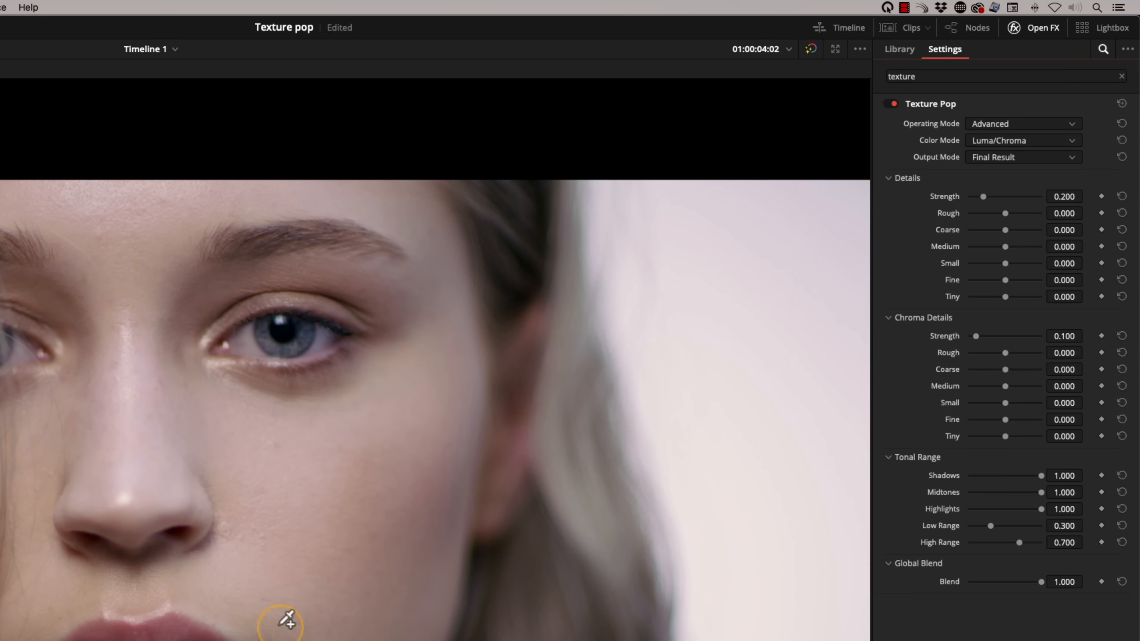
drag(984, 197, 993, 198)
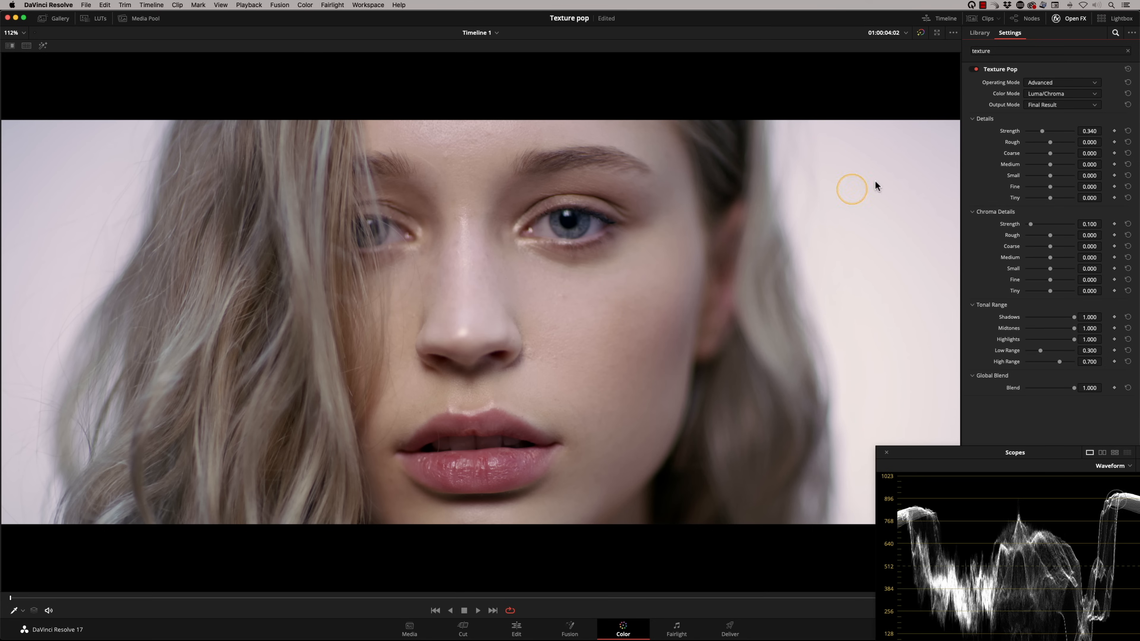
mouse_move(1053, 167)
mouse_down()
mouse_move(1075, 164)
mouse_move(1051, 164)
mouse_up()
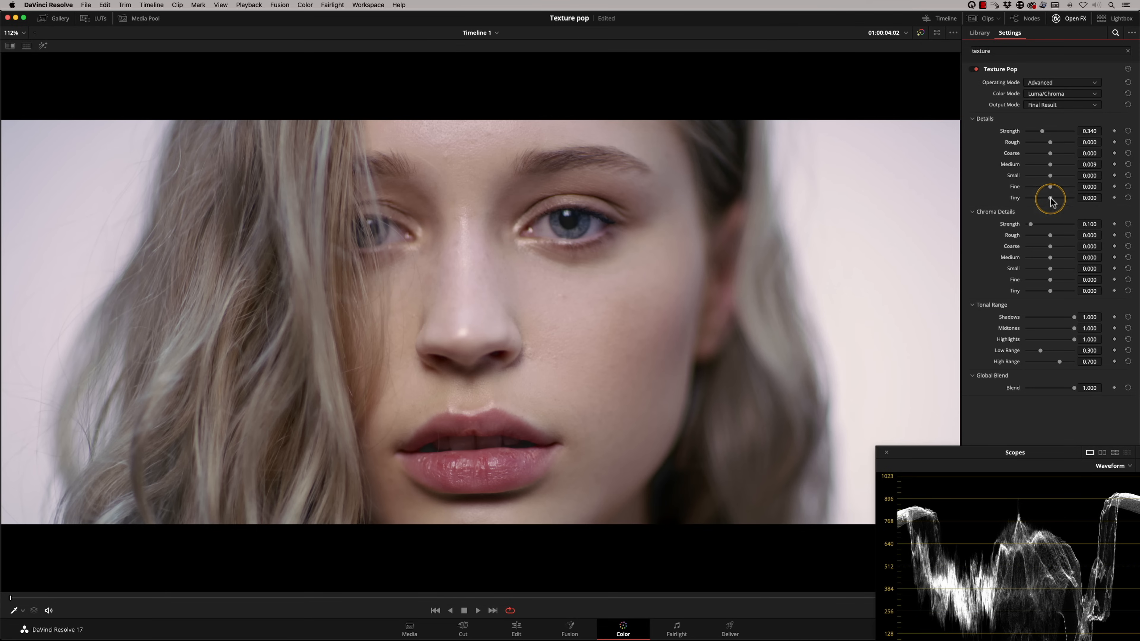
drag(1053, 200, 1077, 197)
drag(1066, 195, 1053, 196)
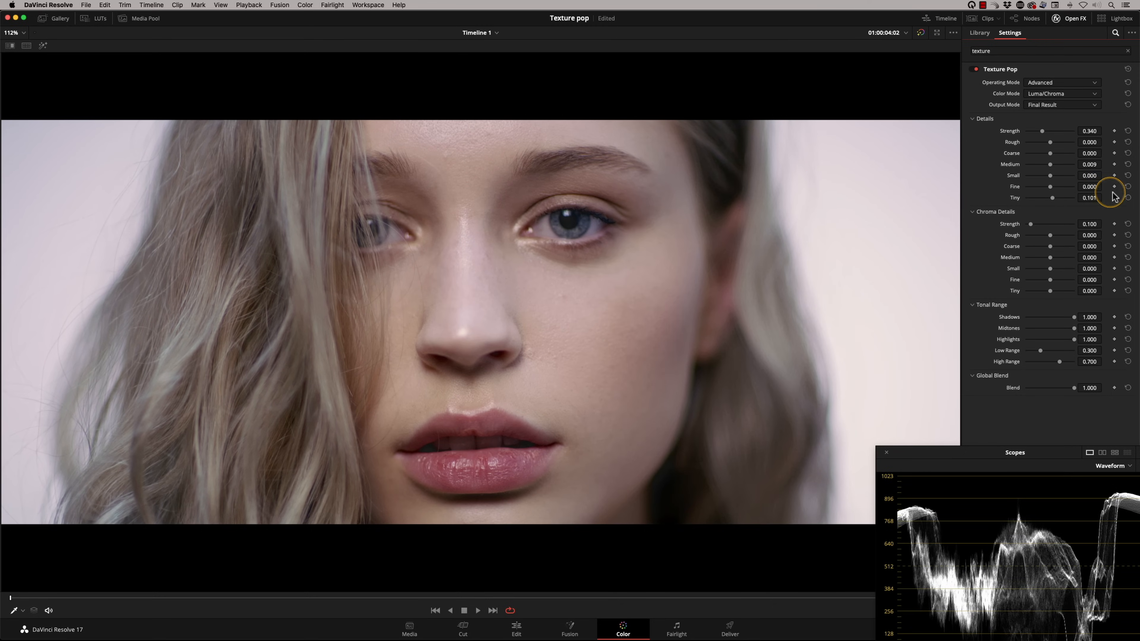
click(1128, 198)
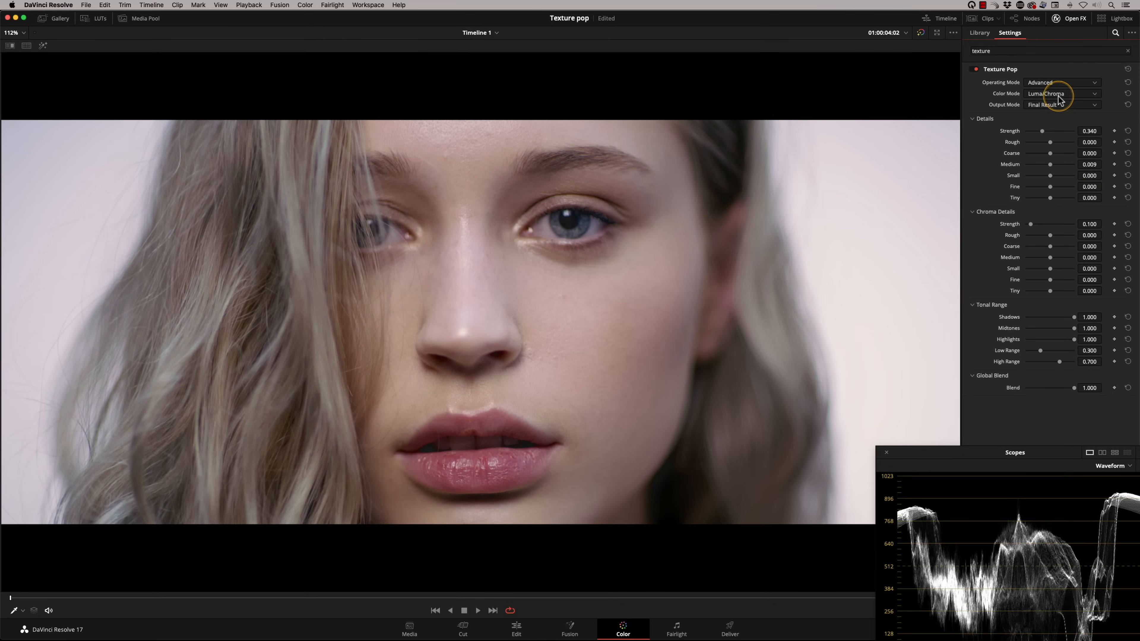
- View the effect's contribution in the Differences output mode and in Difference Magnitude
click(1046, 105)
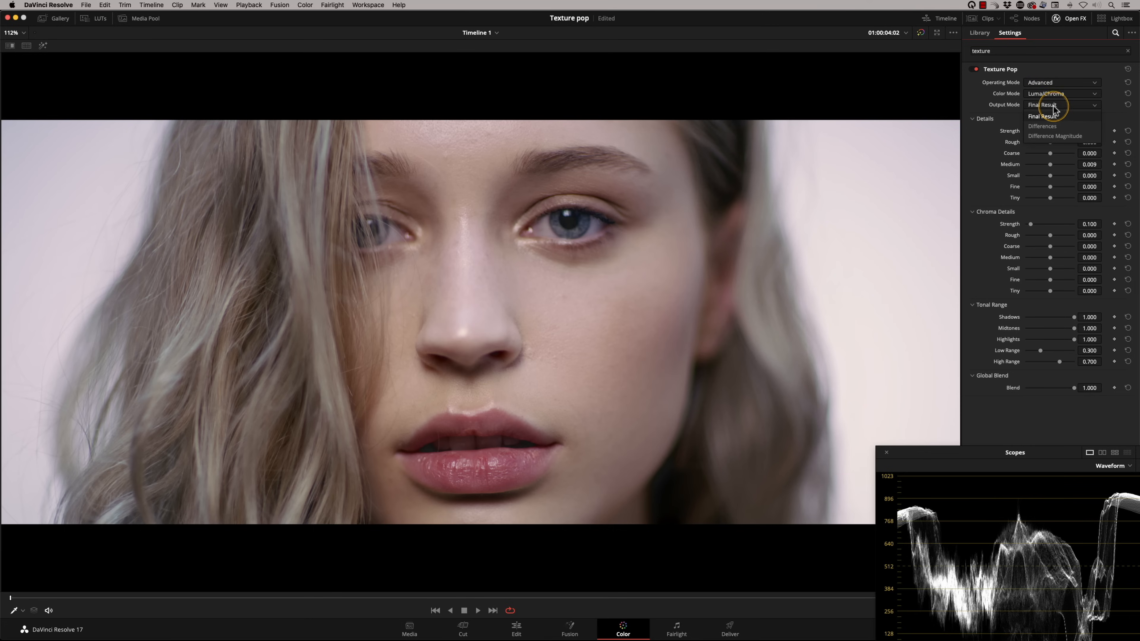
click(1048, 127)
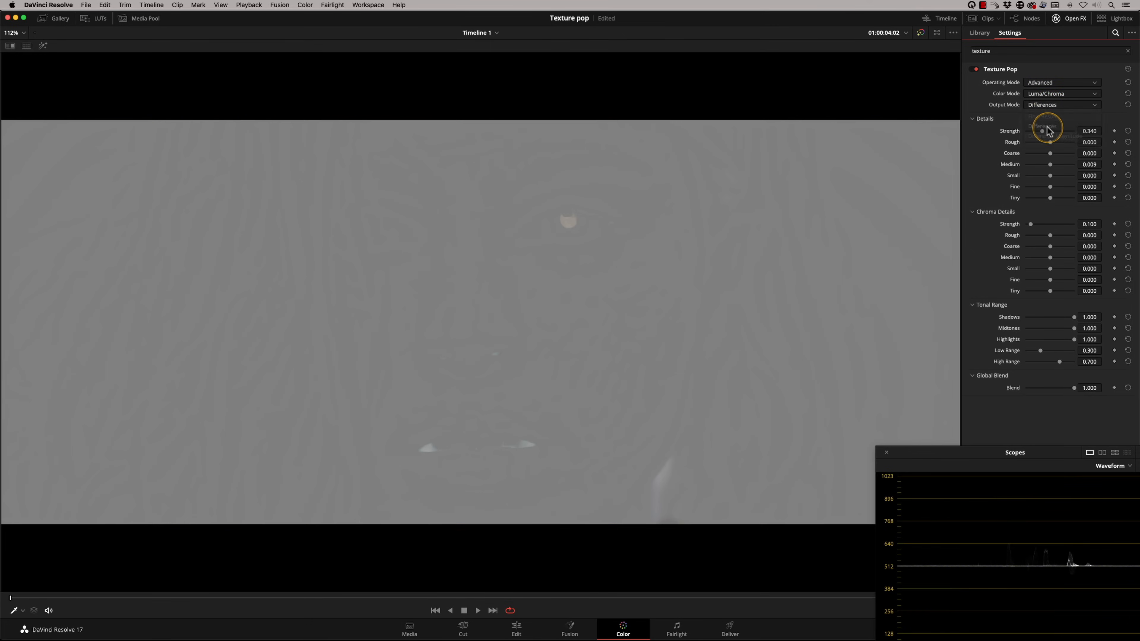
click(1048, 108)
click(1052, 135)
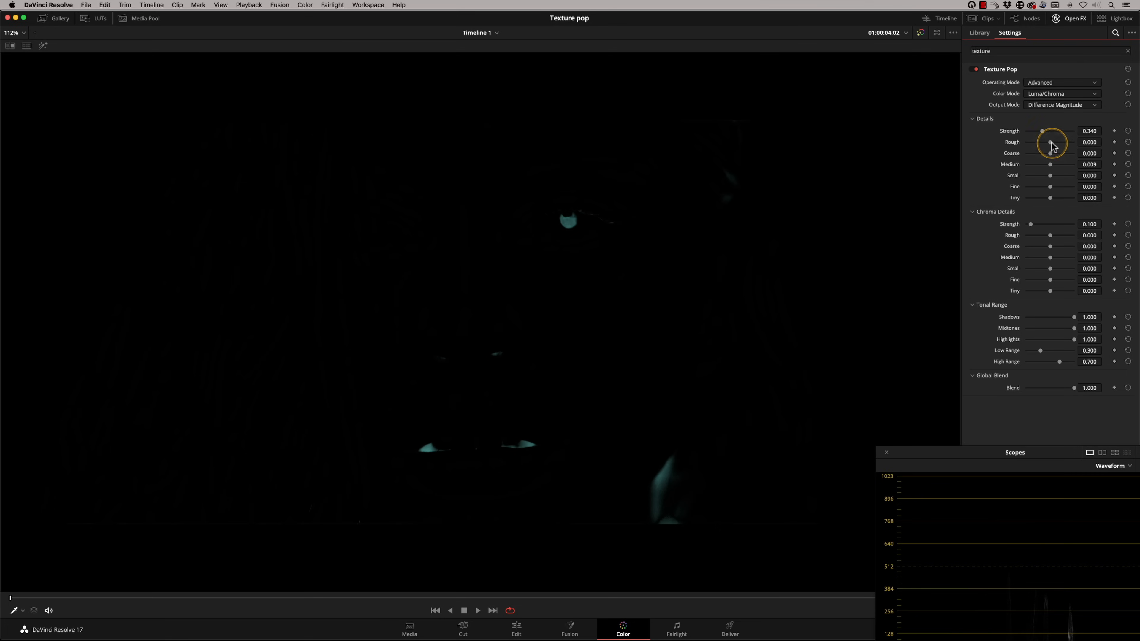
- Try raising the luma detail levels, with Fine at about 0.505 and Tiny at about 0.486, and reset Strength and all levels
drag(1049, 144, 1062, 188)
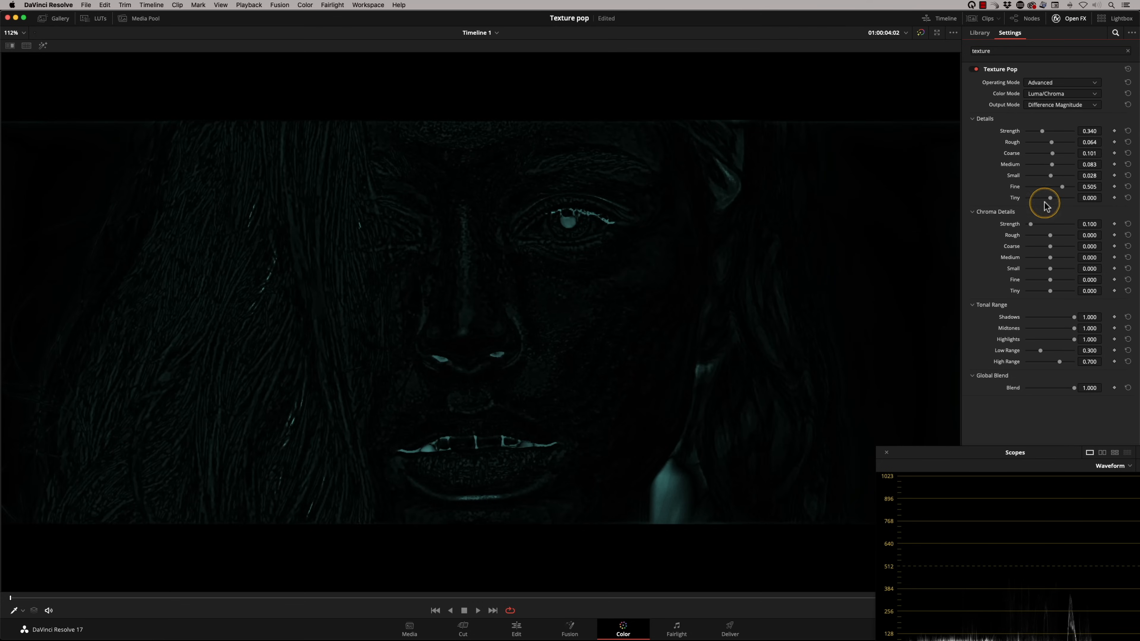
drag(1051, 200, 1064, 208)
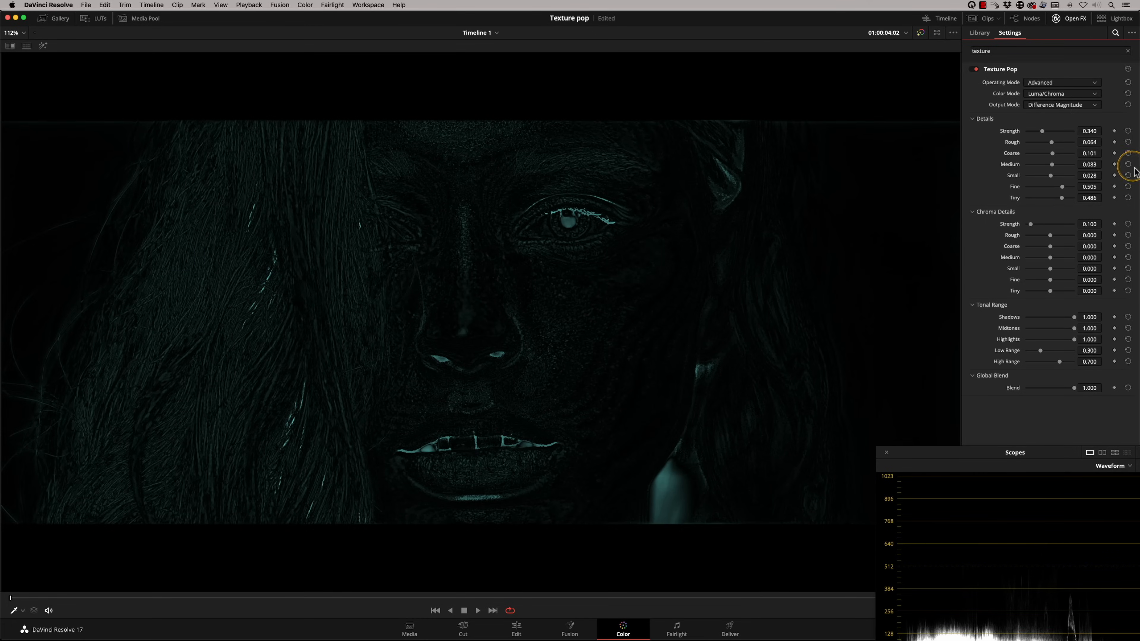
click(1127, 131)
click(1127, 142)
click(1128, 164)
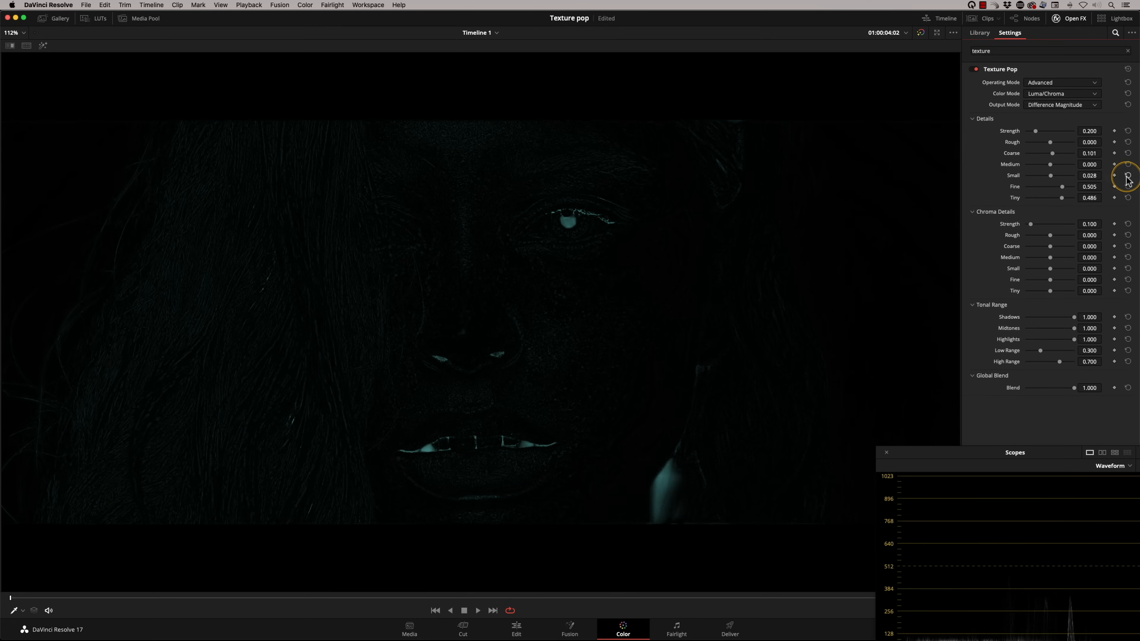
click(1129, 187)
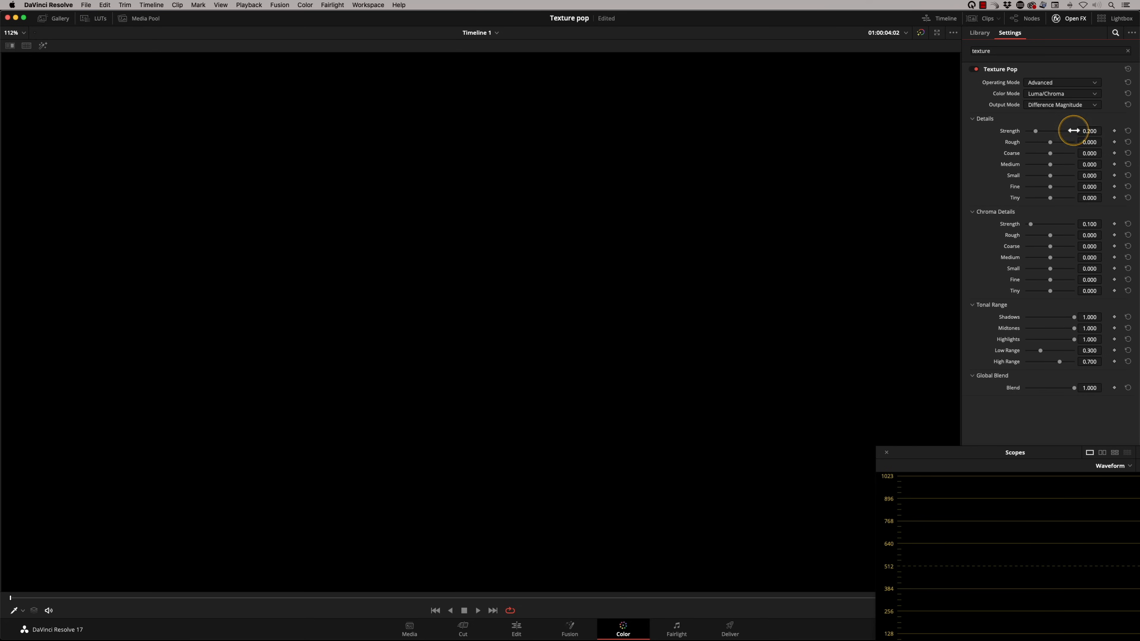
- Set the luma Strength to about 0.258 and Medium to about -0.431, and return the output mode to Final Result
drag(1090, 132, 1096, 131)
drag(1052, 165, 1057, 164)
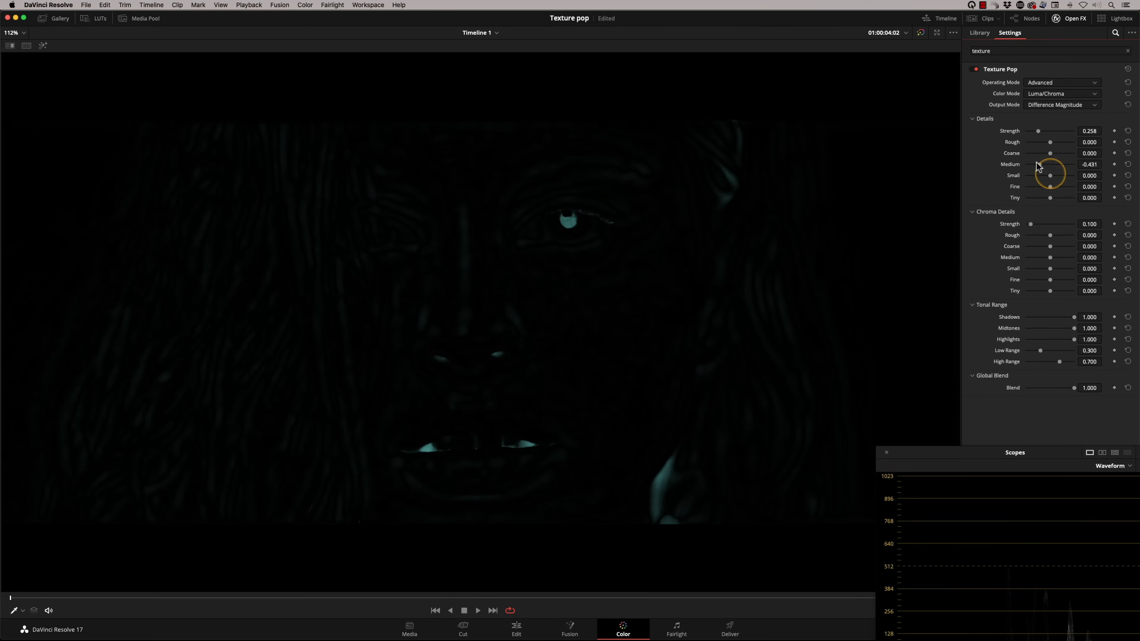
click(1056, 107)
click(1055, 116)
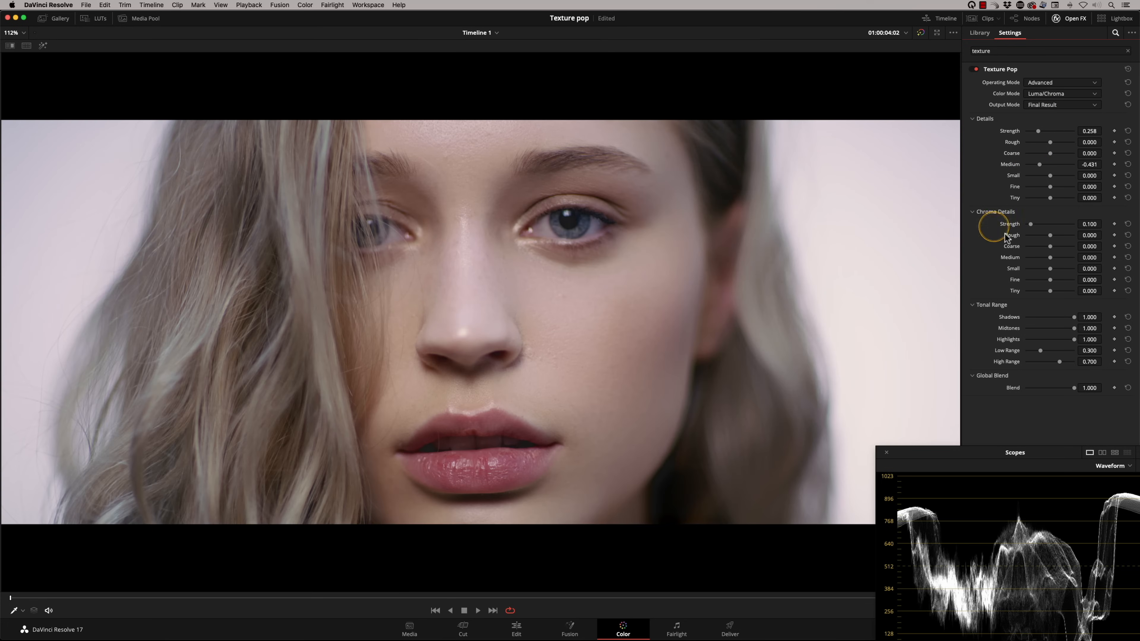
- Soften luma Medium to about -0.486 and Small to about -0.211, and raise Fine to about 0.193 and Tiny to about 0.229
click(1040, 166)
drag(1051, 175, 1046, 179)
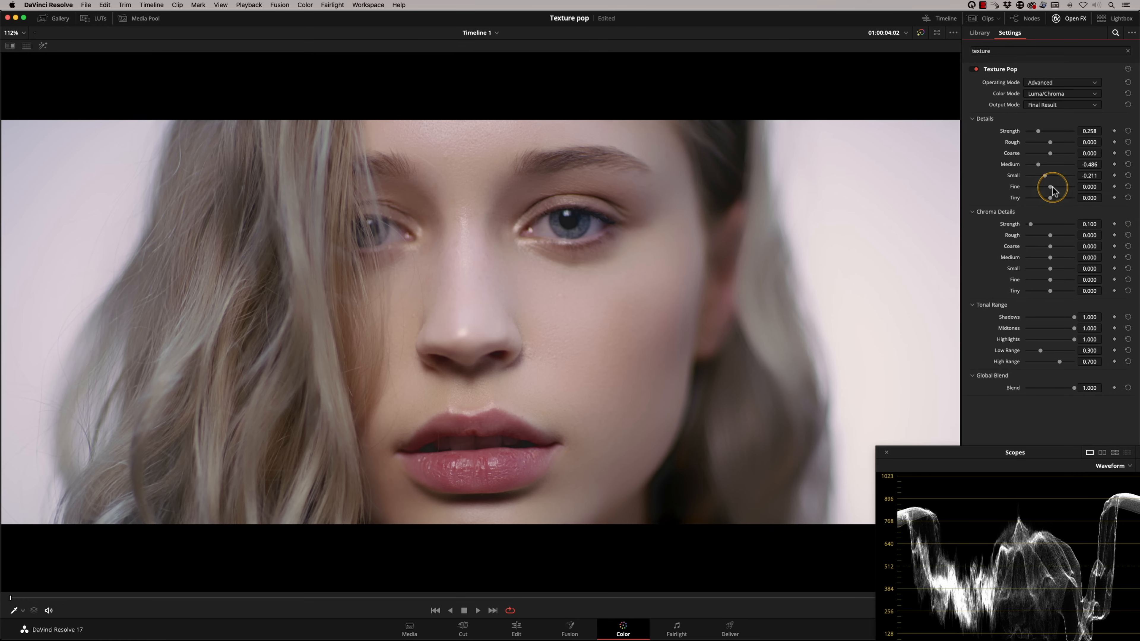
drag(1056, 190, 1056, 201)
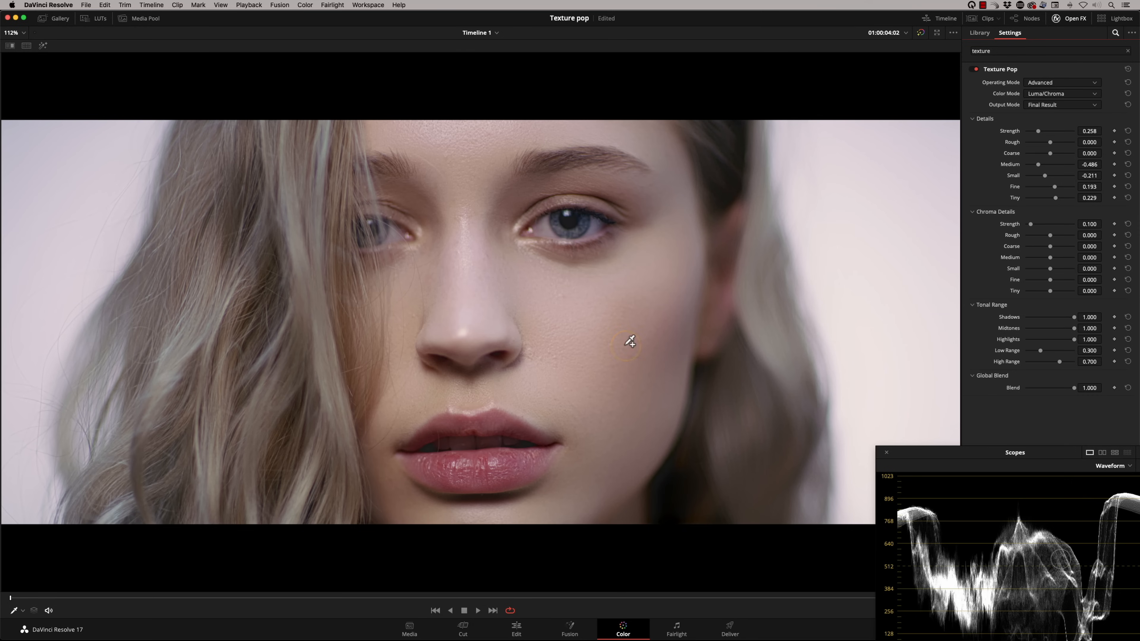
- Reset luma Fine and Tiny, set them to about 0.211 and 0.193, and lower the Global Blend to about 0.514
click(1128, 198)
click(1128, 187)
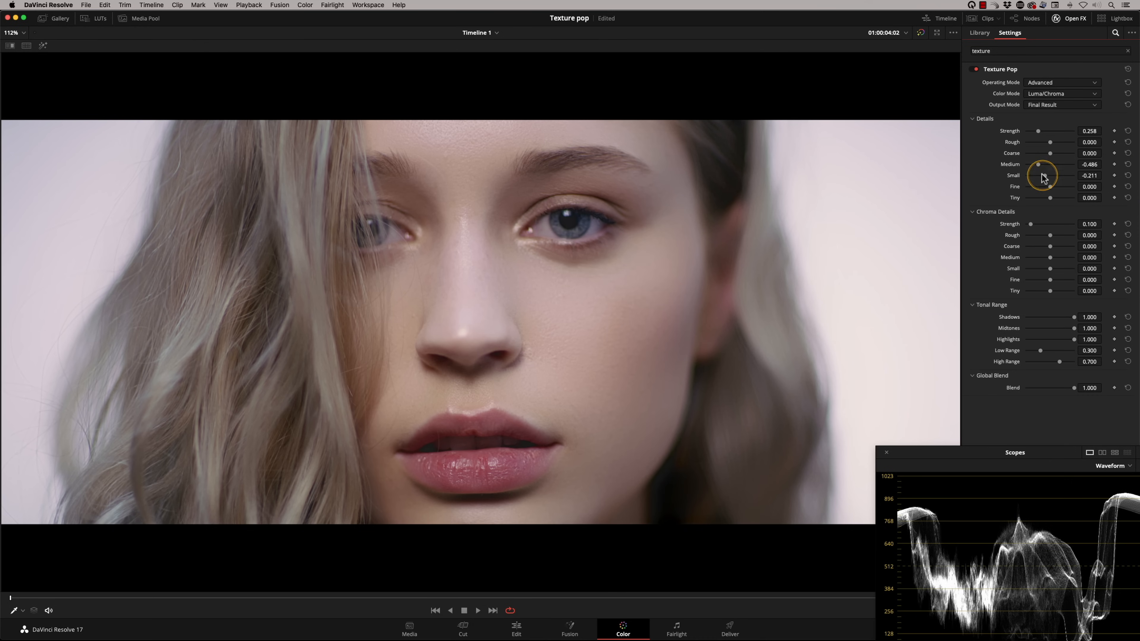
mouse_move(1044, 179)
mouse_down()
mouse_move(1053, 200)
mouse_move(1056, 191)
mouse_up()
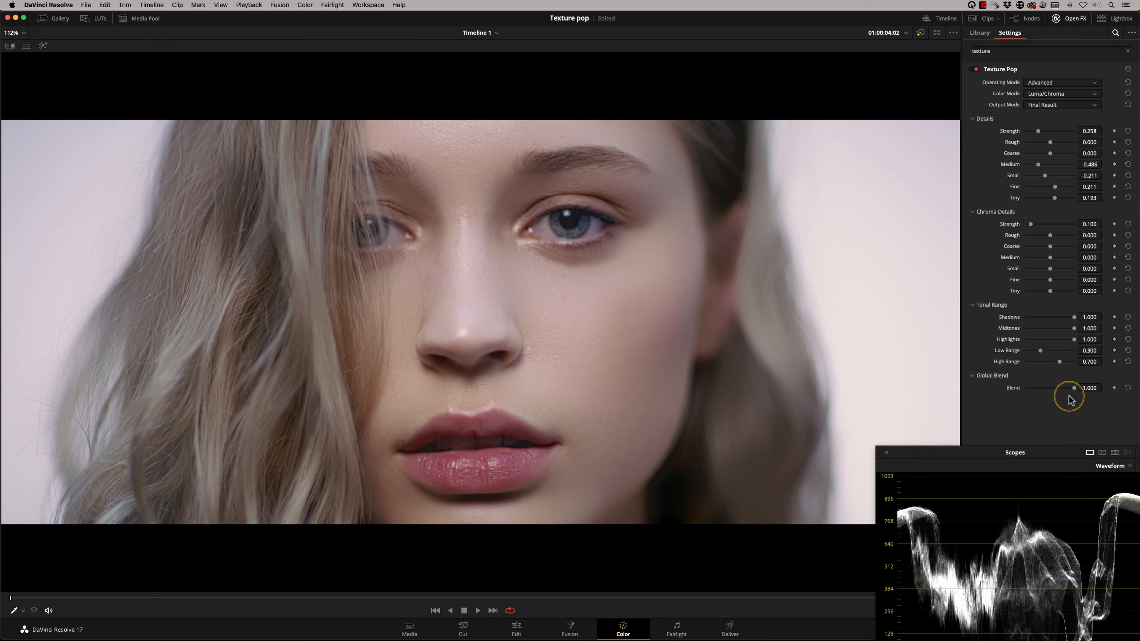
drag(1073, 389, 1072, 391)
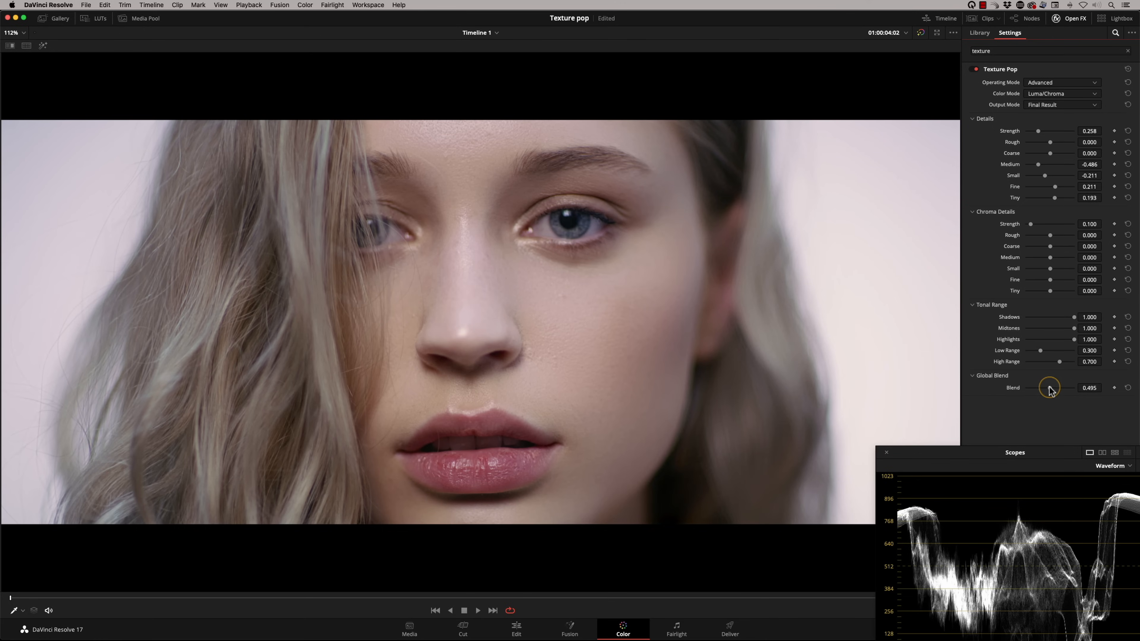
drag(1050, 389, 1052, 388)
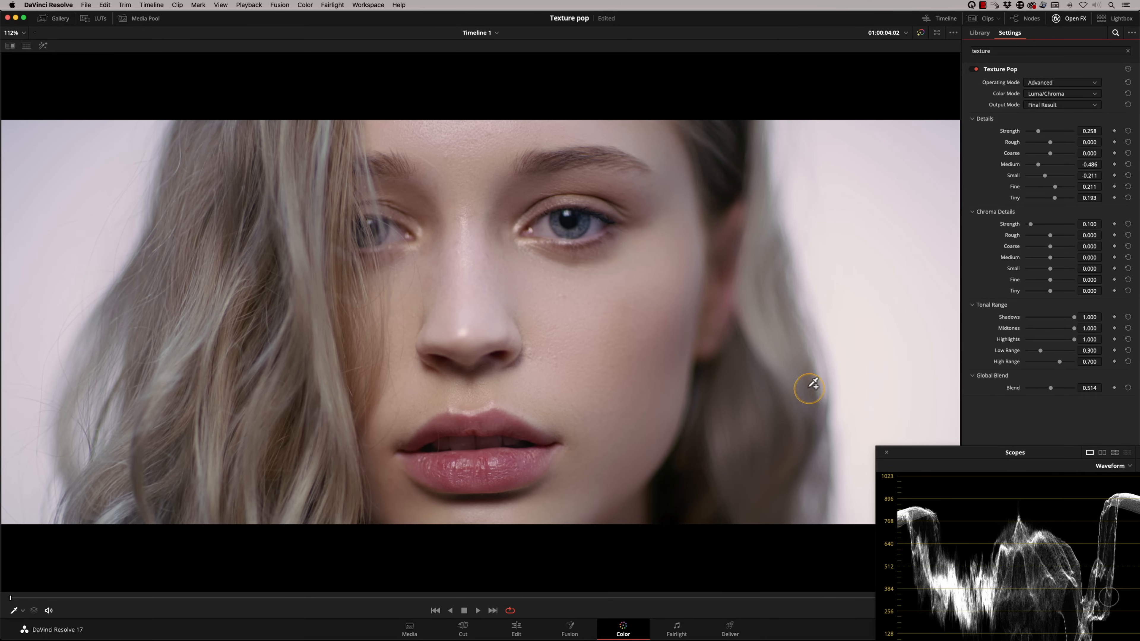